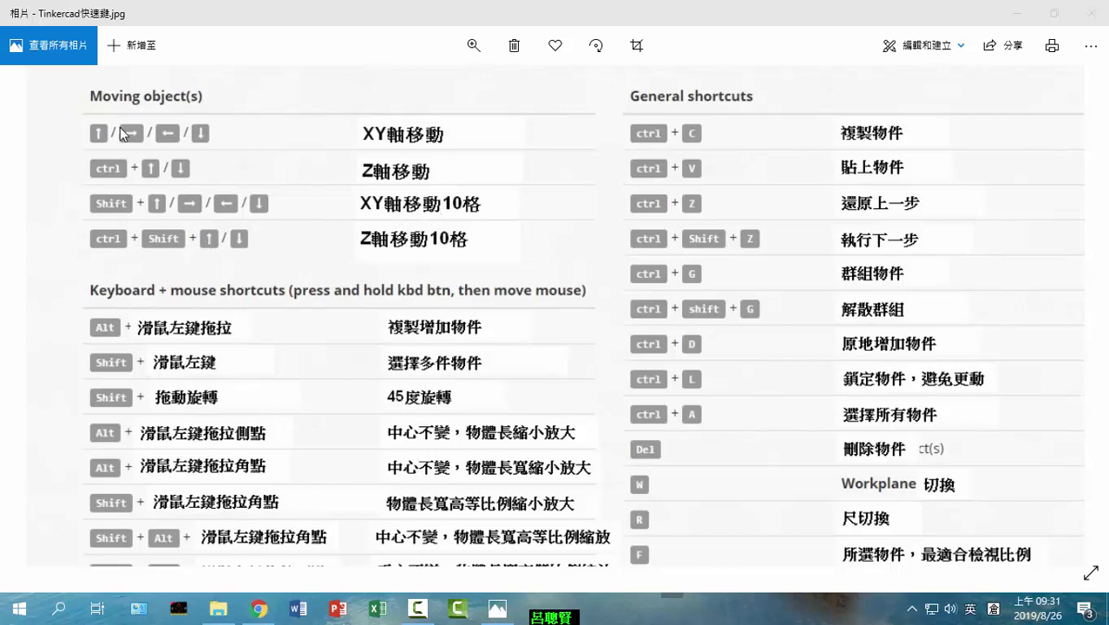
# Step: Switch to the Tinkercad dashboard in Chrome and create a new 3D design
pyautogui.click(259, 608)
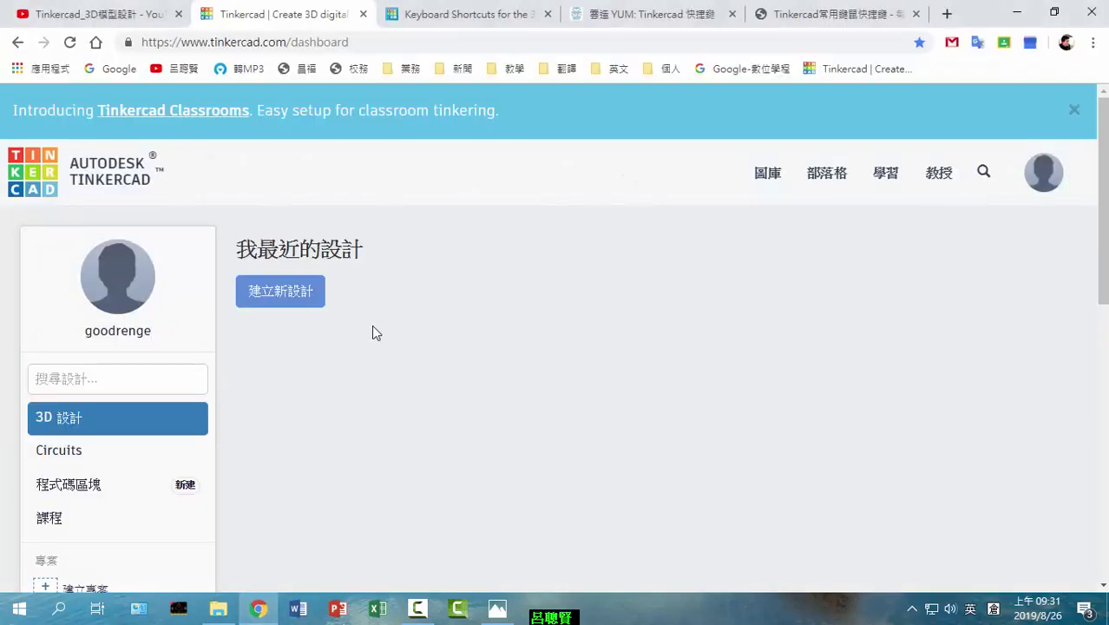
pyautogui.click(284, 293)
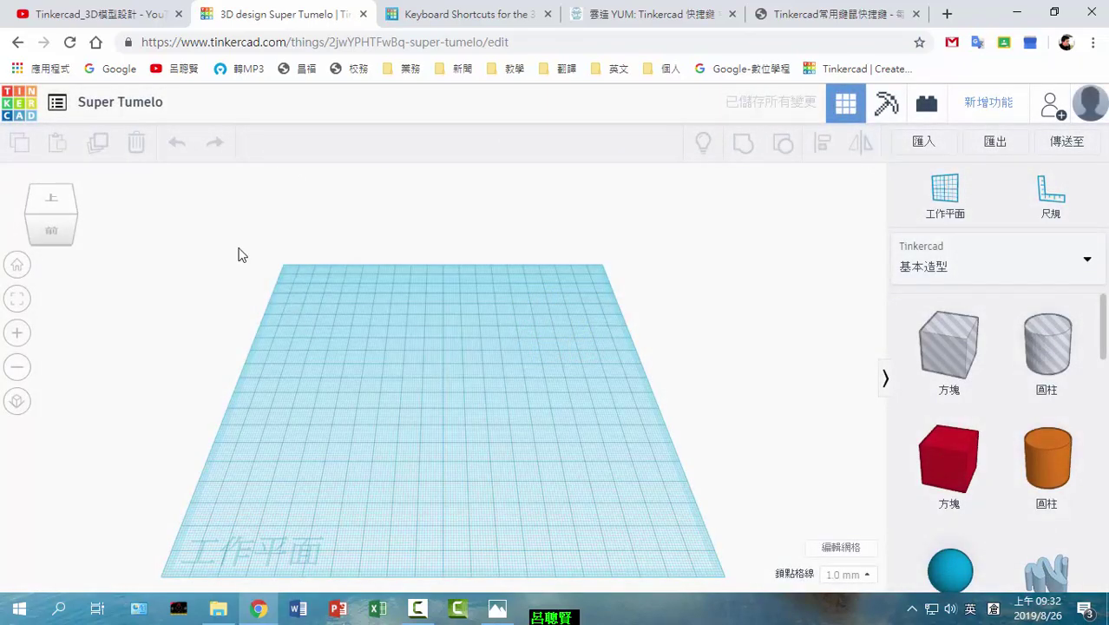
# Step: Browse the shape library's 基本造型 (basic shapes) and 文字和數字 (text and numbers) categories
pyautogui.click(1061, 269)
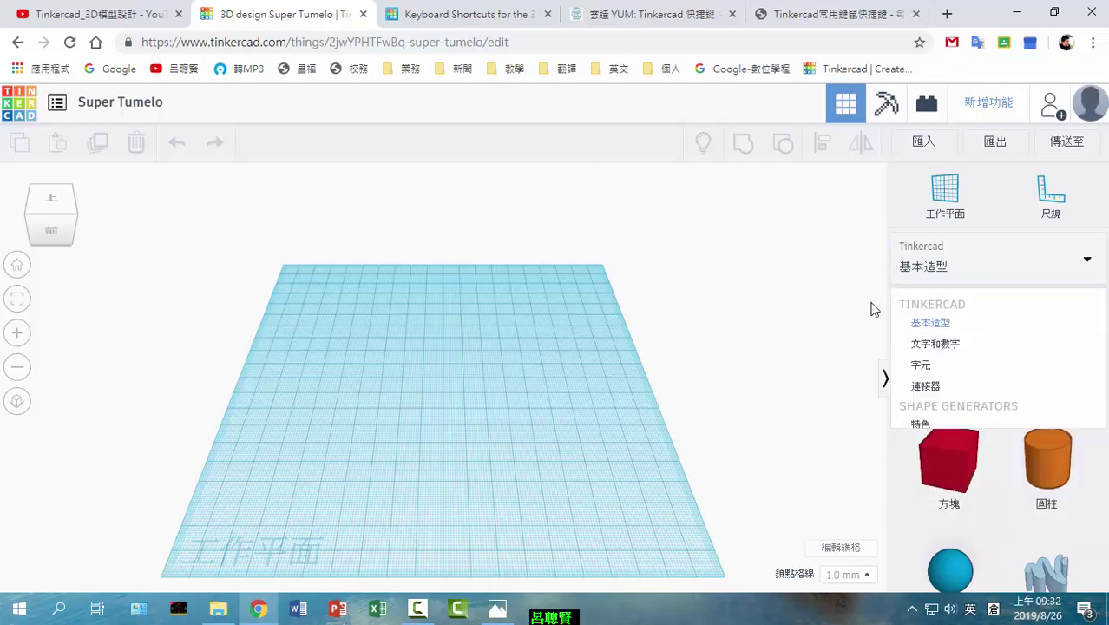
pyautogui.scroll(-3, 1105, 337)
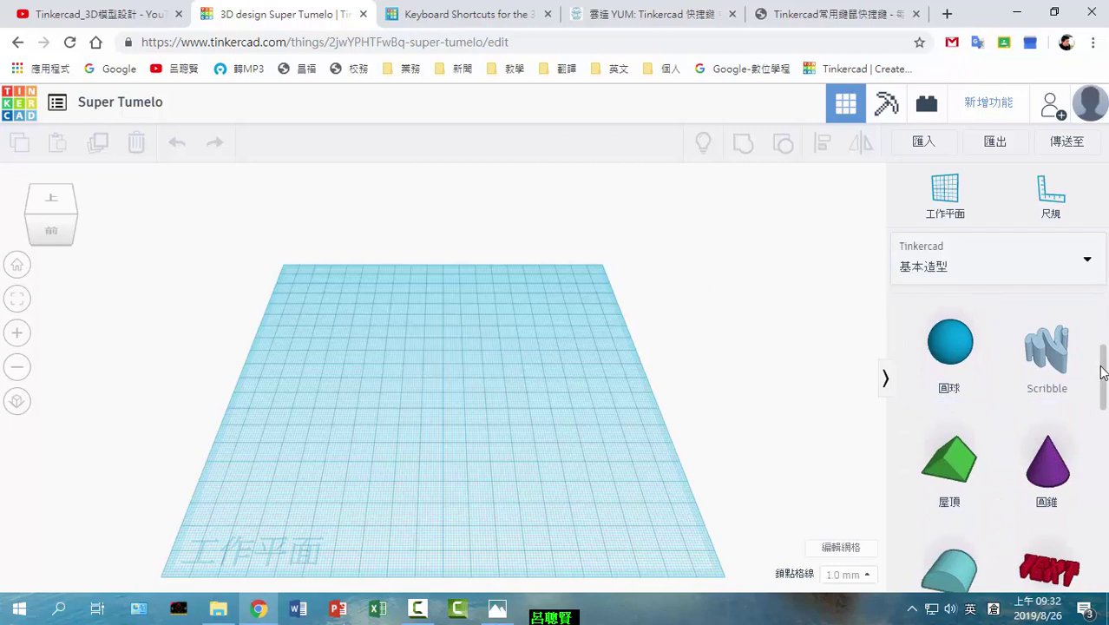
pyautogui.moveTo(1098, 366); pyautogui.dragTo(1094, 284)
pyautogui.click(1090, 265)
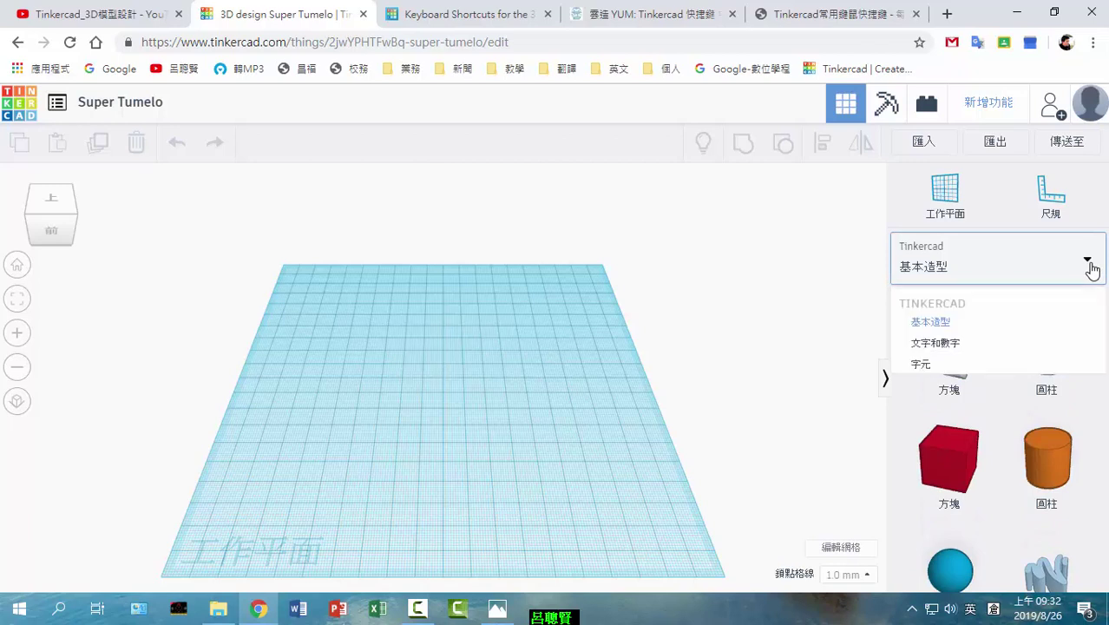
pyautogui.click(971, 347)
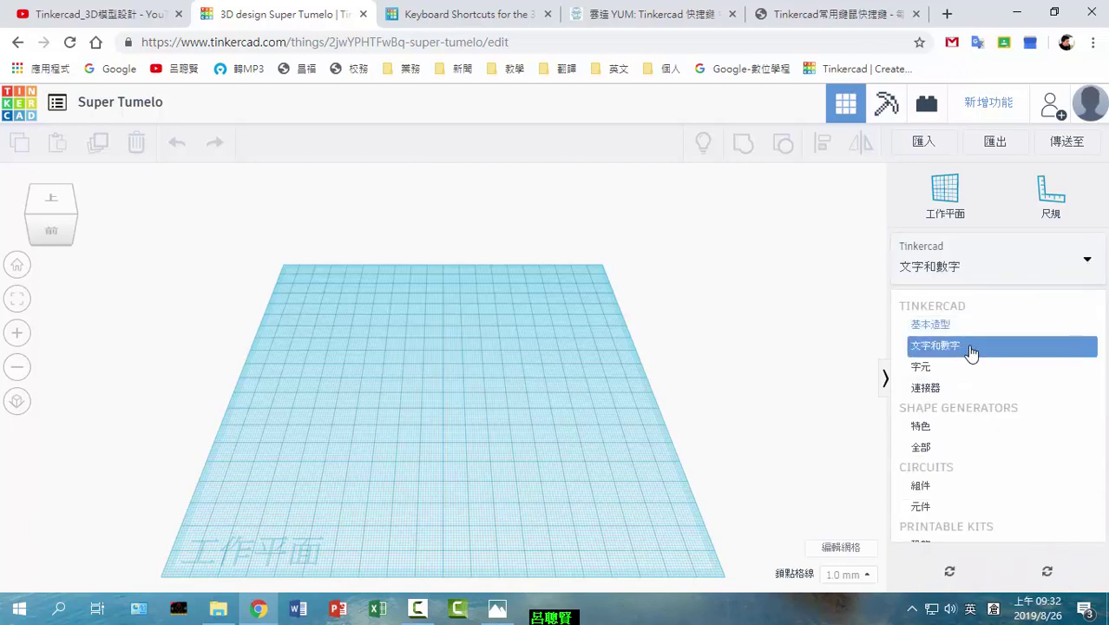
pyautogui.moveTo(1104, 334); pyautogui.dragTo(1091, 289)
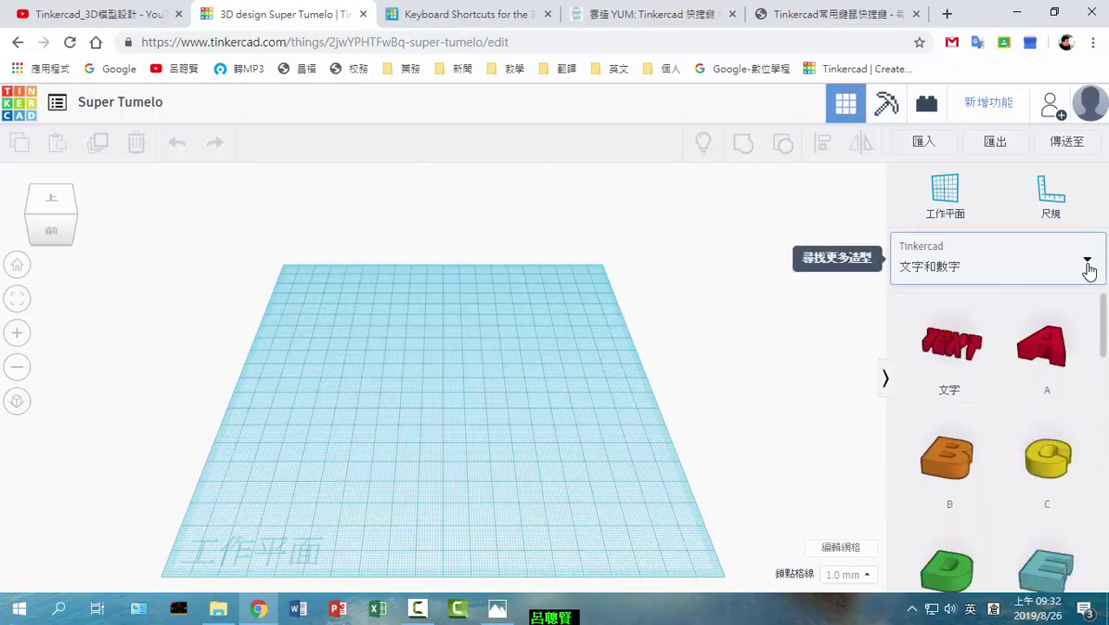
# Step: Look through the 字元 (characters) and 連接器 (connectors) shape categories
pyautogui.click(1089, 270)
pyautogui.click(944, 375)
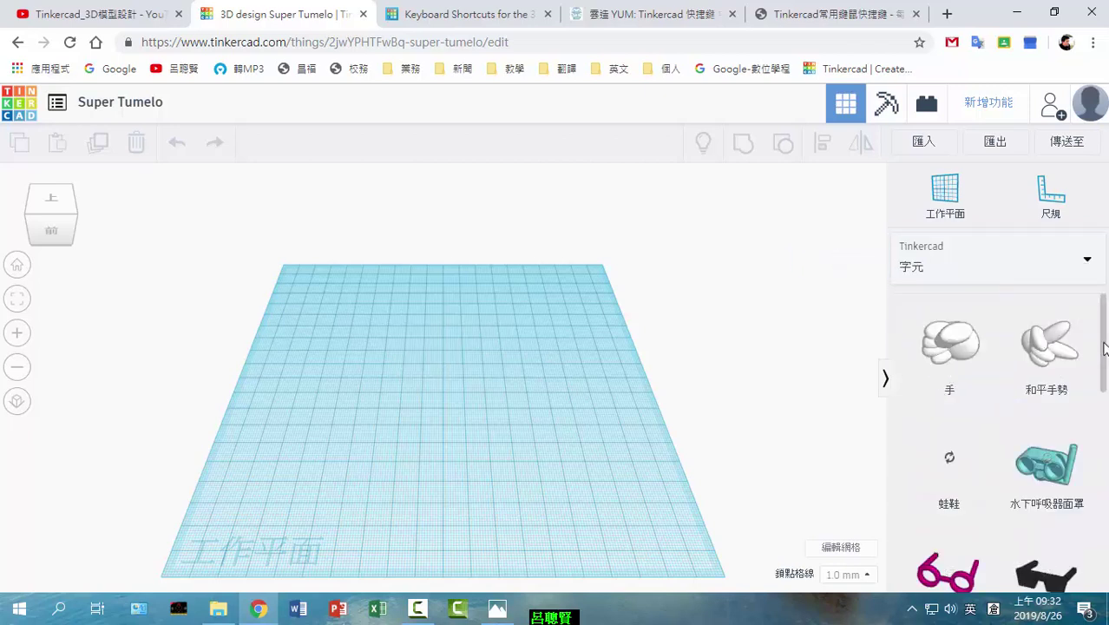
pyautogui.moveTo(1102, 352); pyautogui.dragTo(1097, 231)
pyautogui.click(1090, 268)
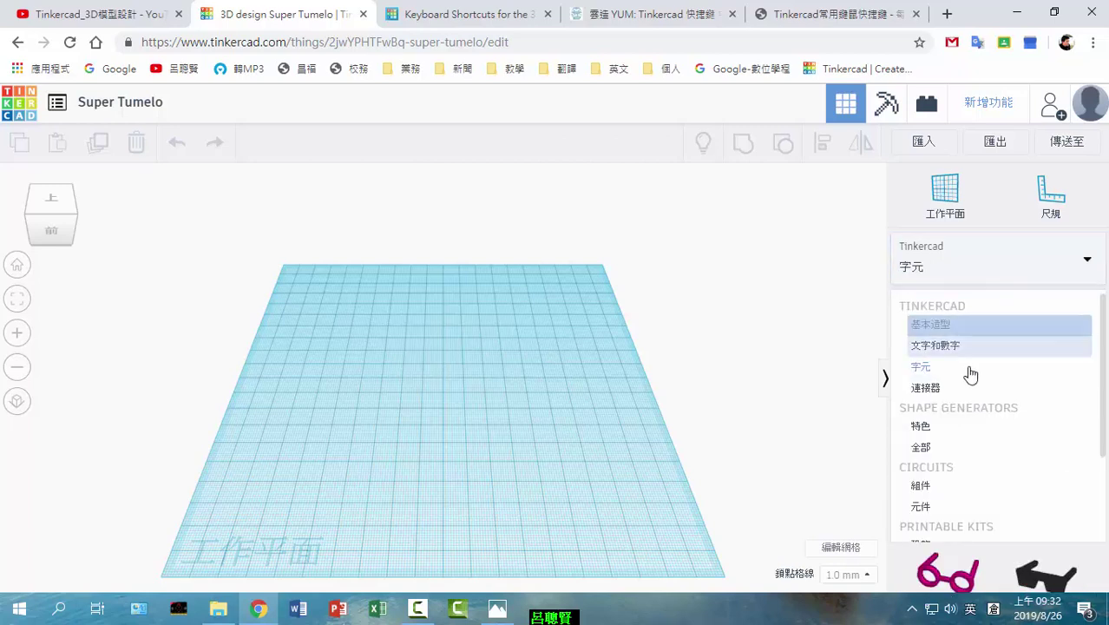
pyautogui.click(946, 388)
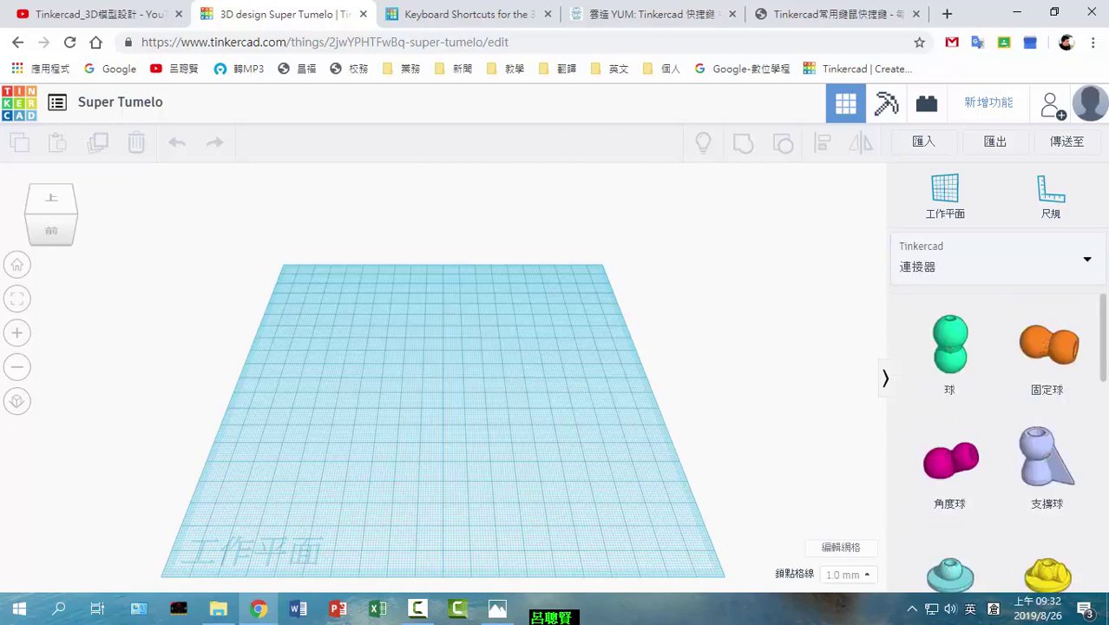
pyautogui.scroll(-6, 1092, 531)
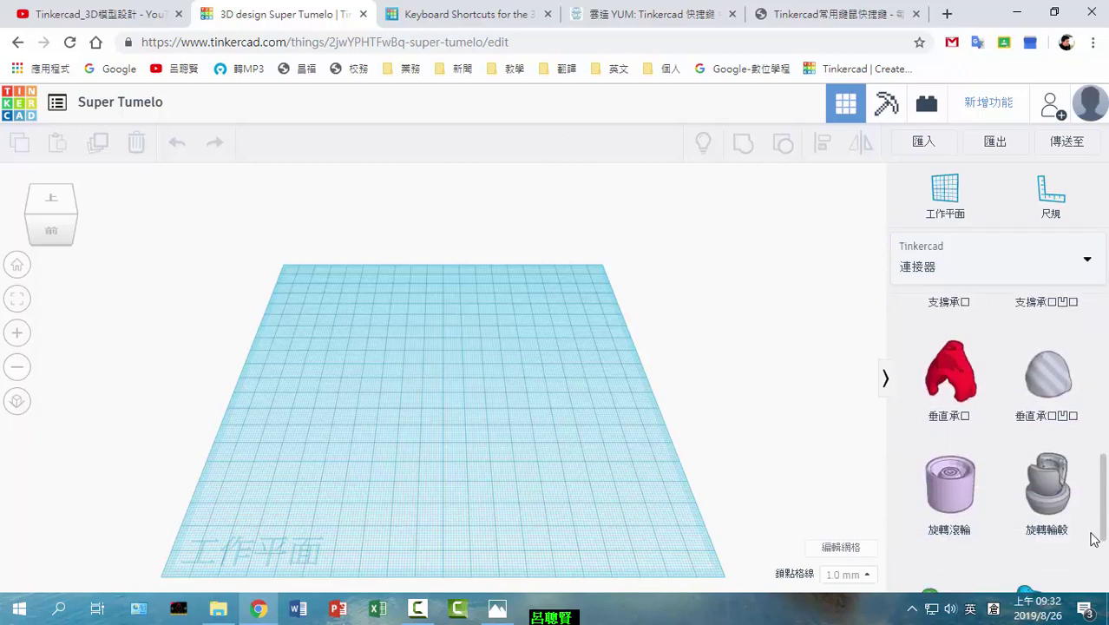
pyautogui.scroll(8, 1089, 533)
# Step: Examine the shape generators under 特色 (featured) and 全部 (all), including page 2 of 特色 and page 5 of 全部
pyautogui.click(1084, 267)
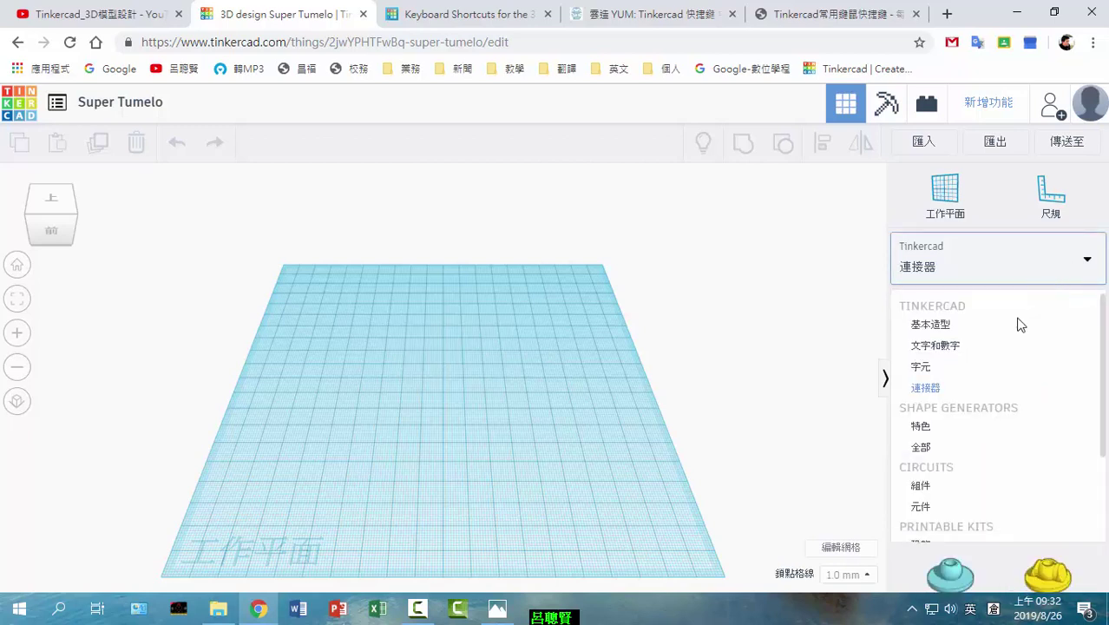
pyautogui.click(947, 434)
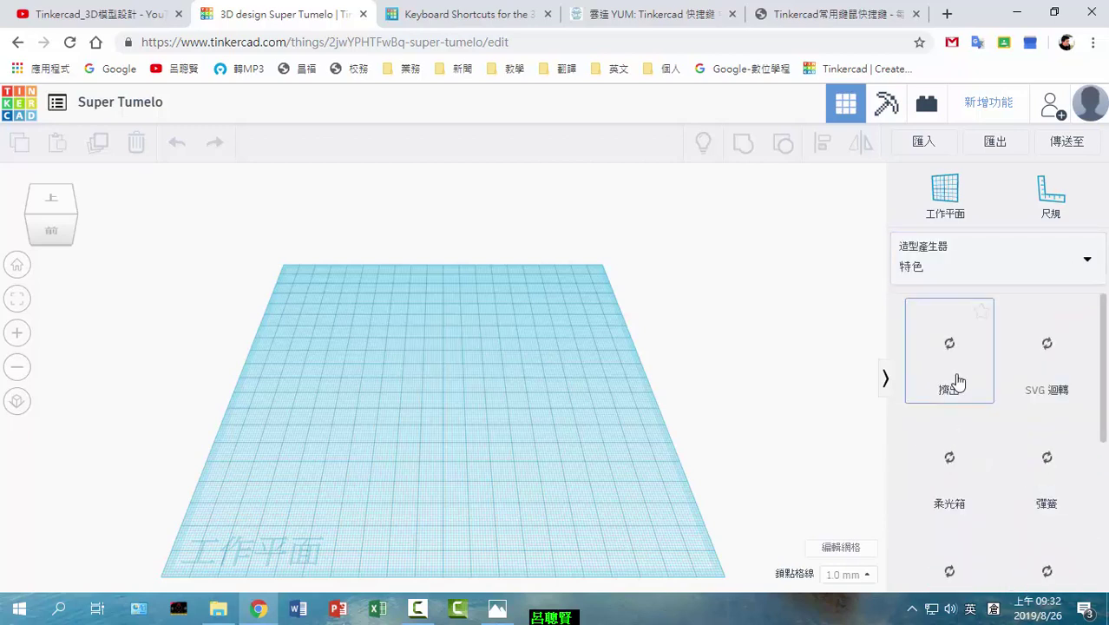
pyautogui.moveTo(1105, 359); pyautogui.dragTo(1088, 515)
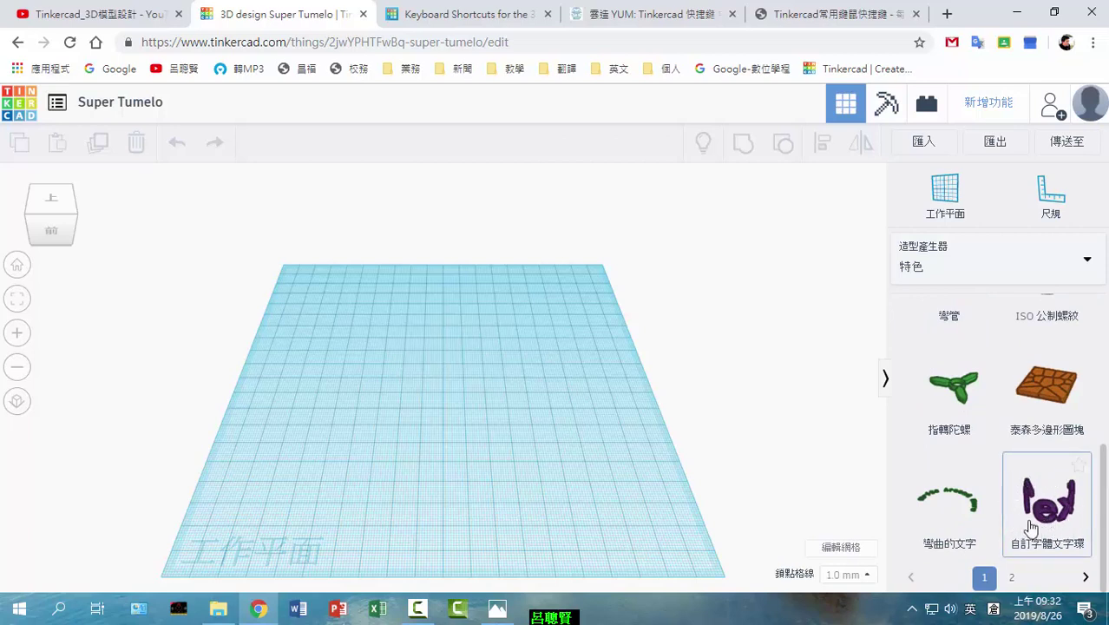
pyautogui.click(1011, 578)
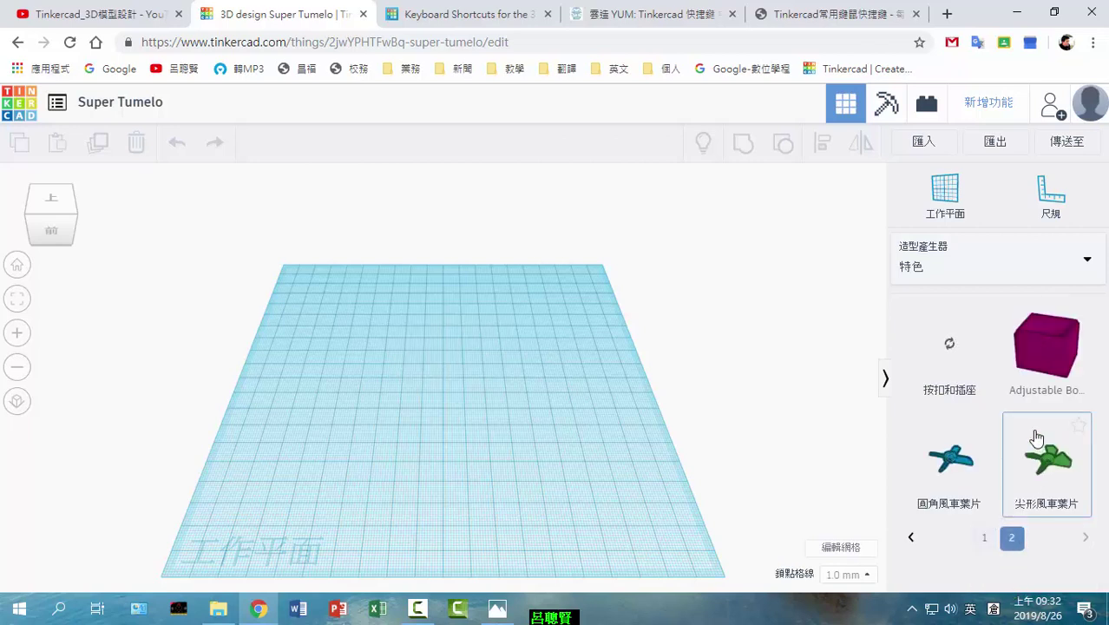
pyautogui.click(966, 278)
pyautogui.click(944, 449)
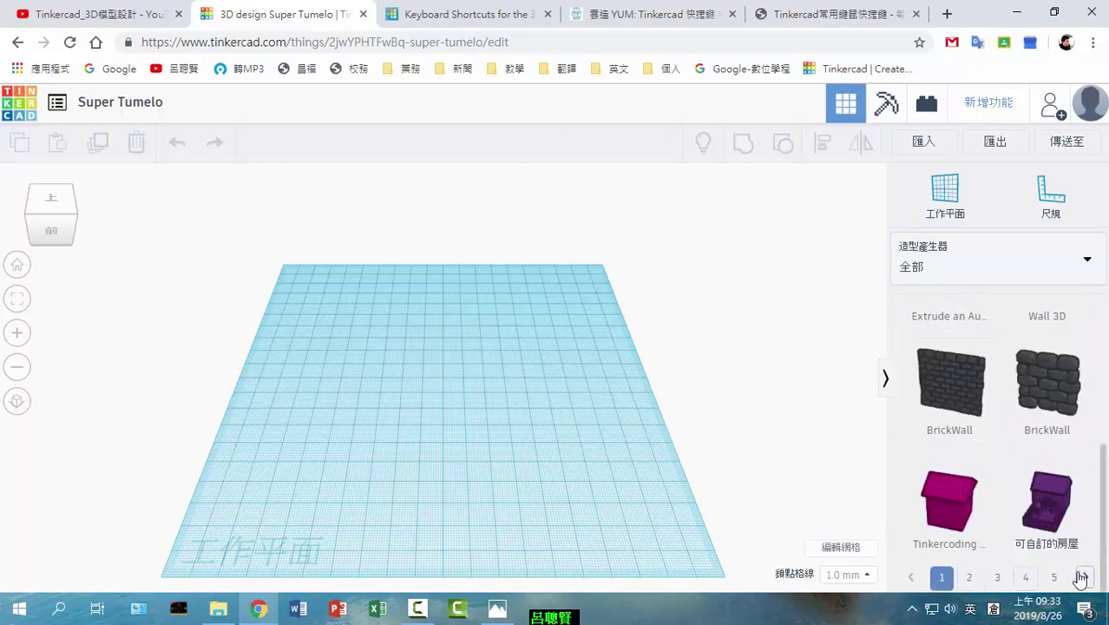
pyautogui.click(1055, 578)
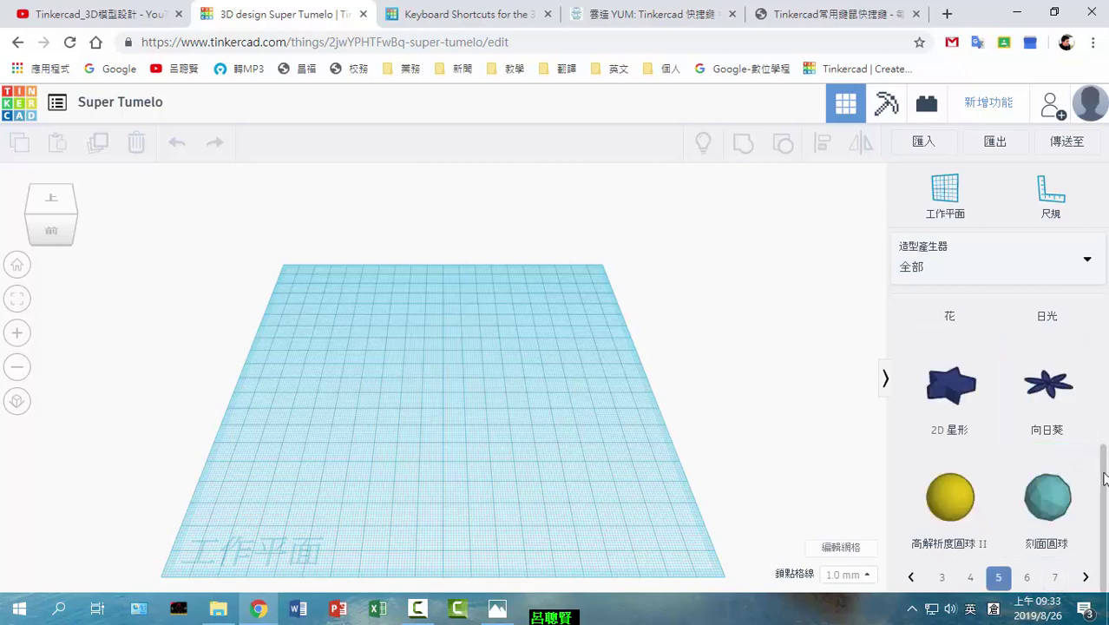
pyautogui.moveTo(1104, 479); pyautogui.dragTo(1102, 297)
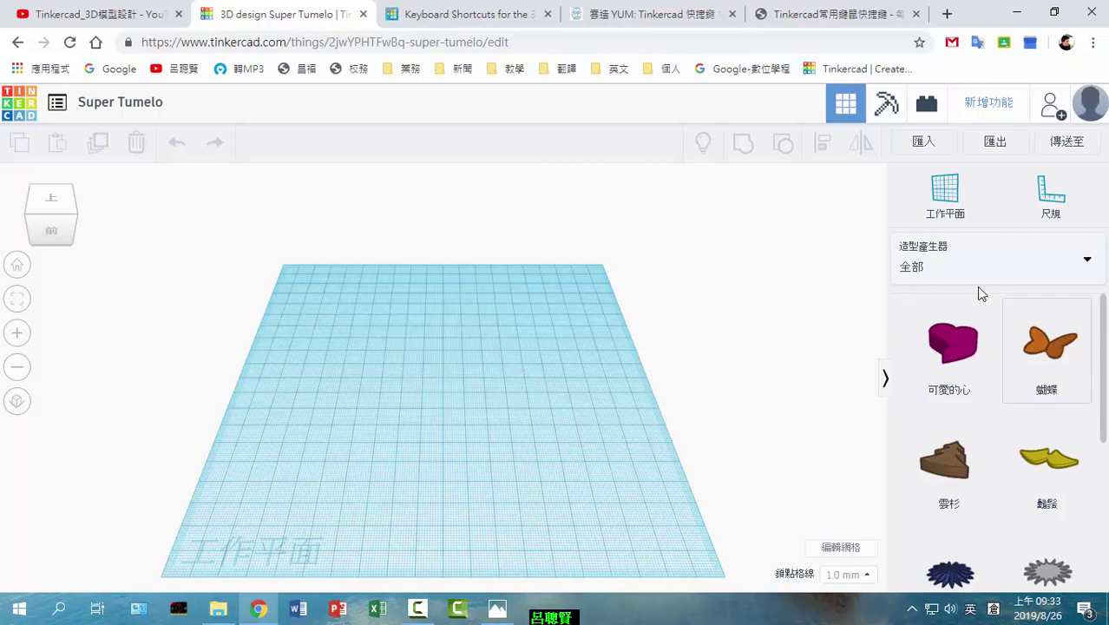
# Step: Review the Circuits shapes in the 組件 (assemblies) and 元件 (components) categories
pyautogui.click(928, 277)
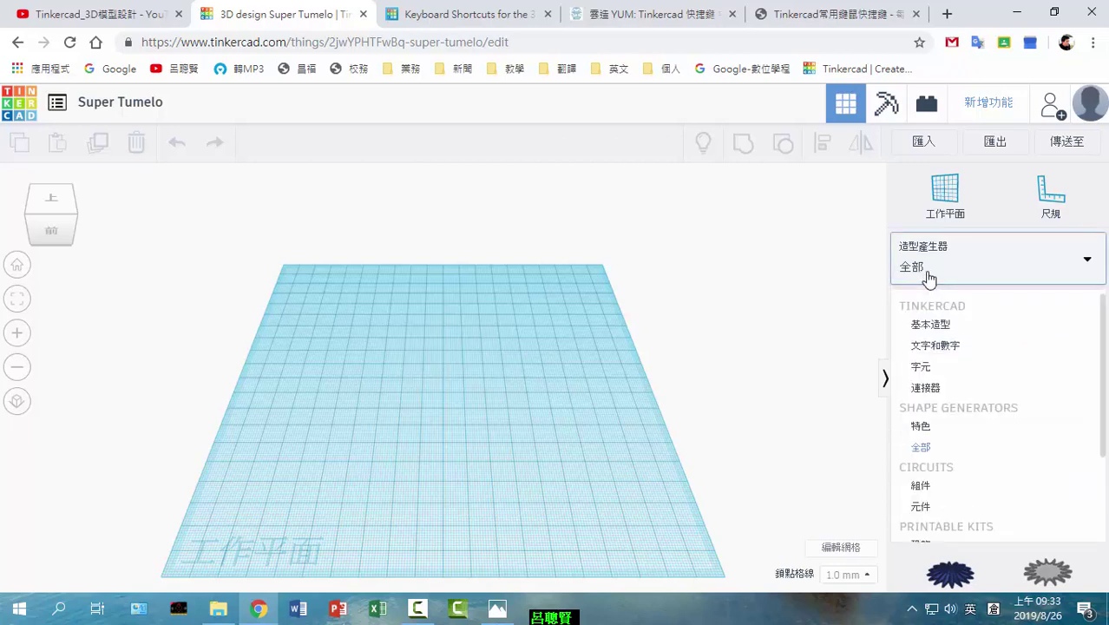
pyautogui.click(938, 488)
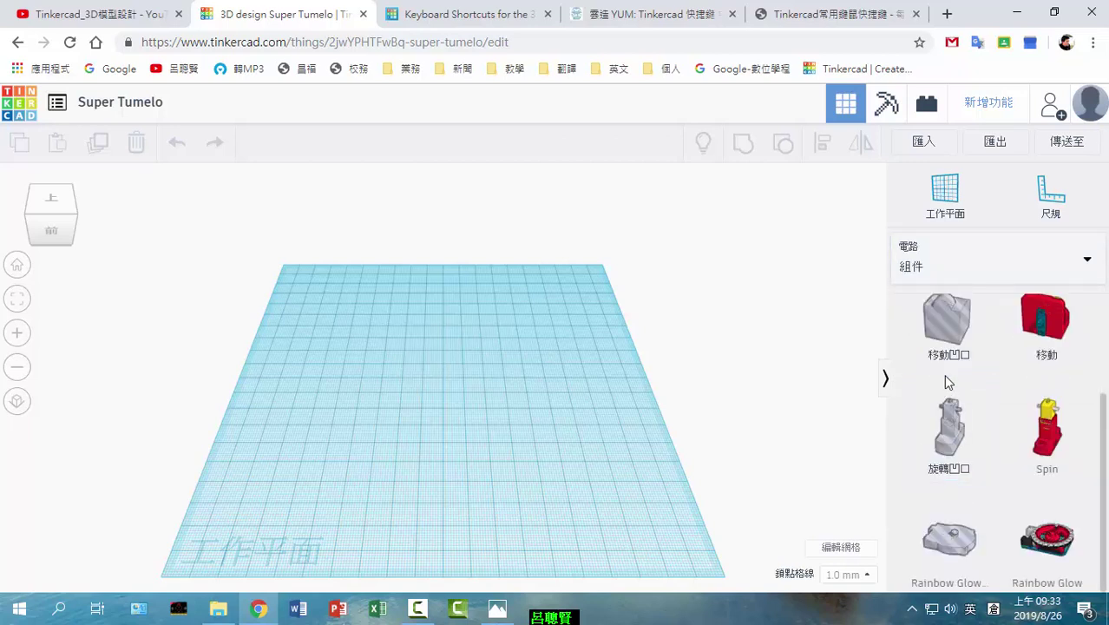
pyautogui.click(945, 279)
pyautogui.click(923, 510)
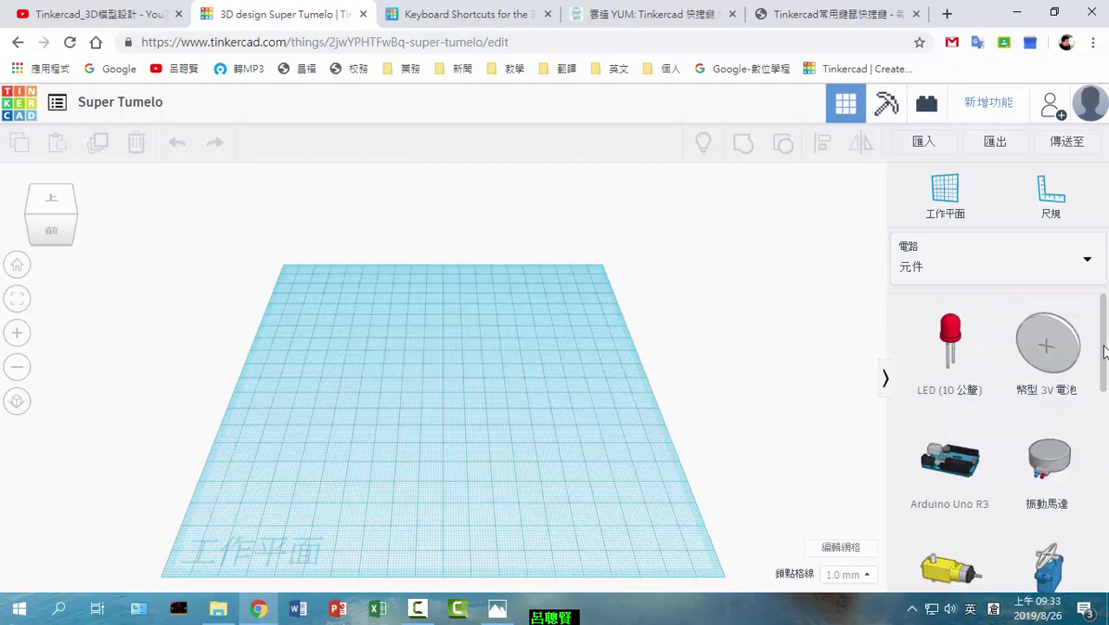
pyautogui.click(957, 279)
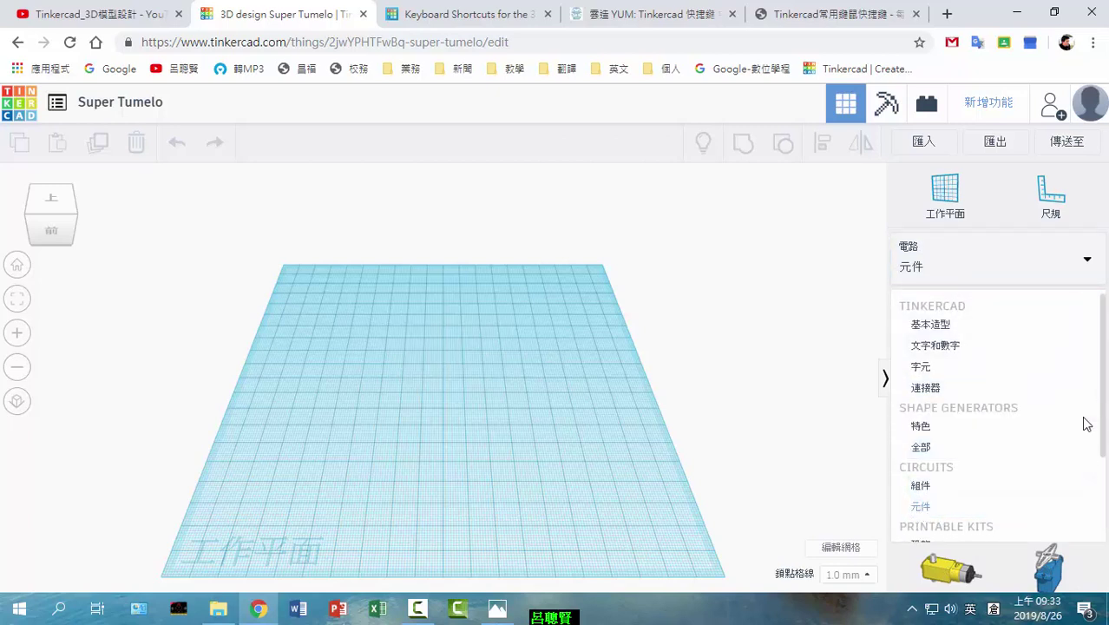
pyautogui.click(829, 366)
pyautogui.scroll(-5, 1095, 527)
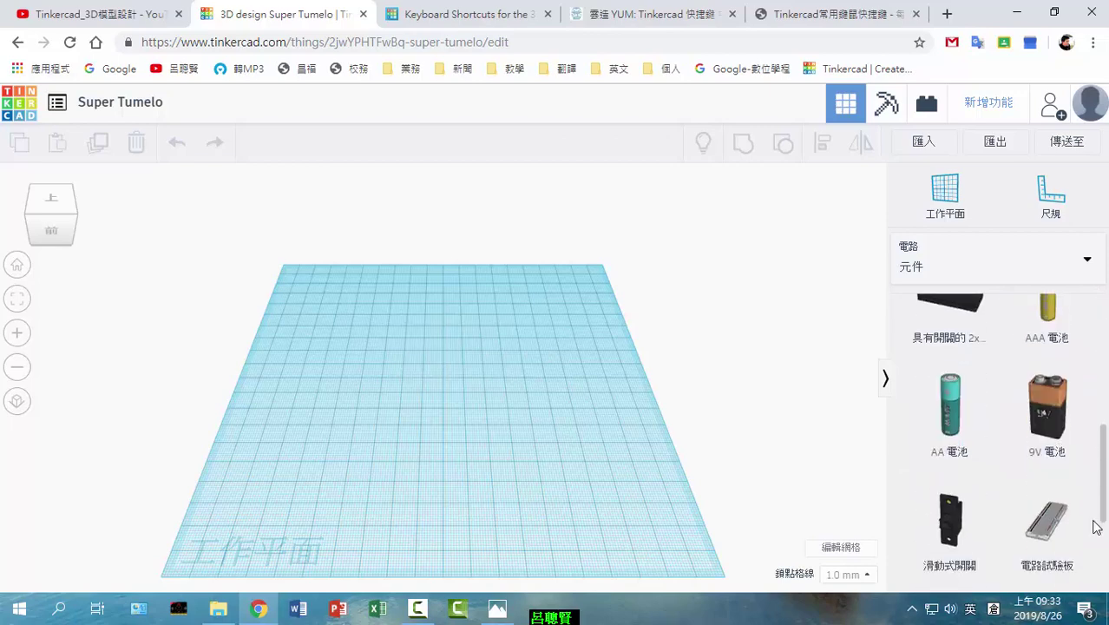
pyautogui.scroll(-3, 1095, 527)
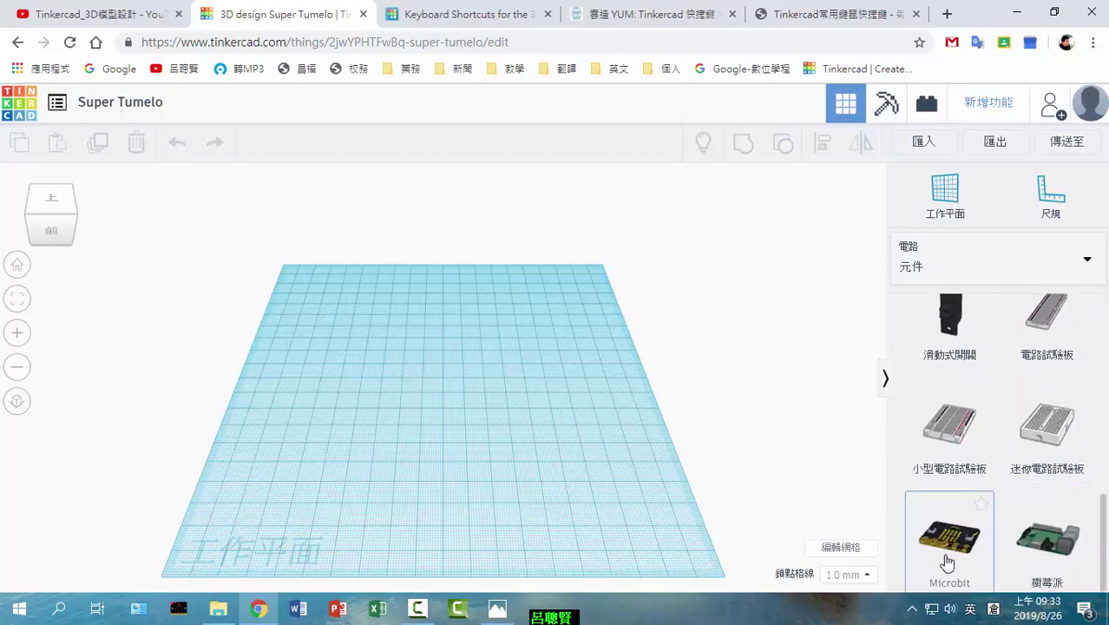
pyautogui.scroll(10, 1103, 541)
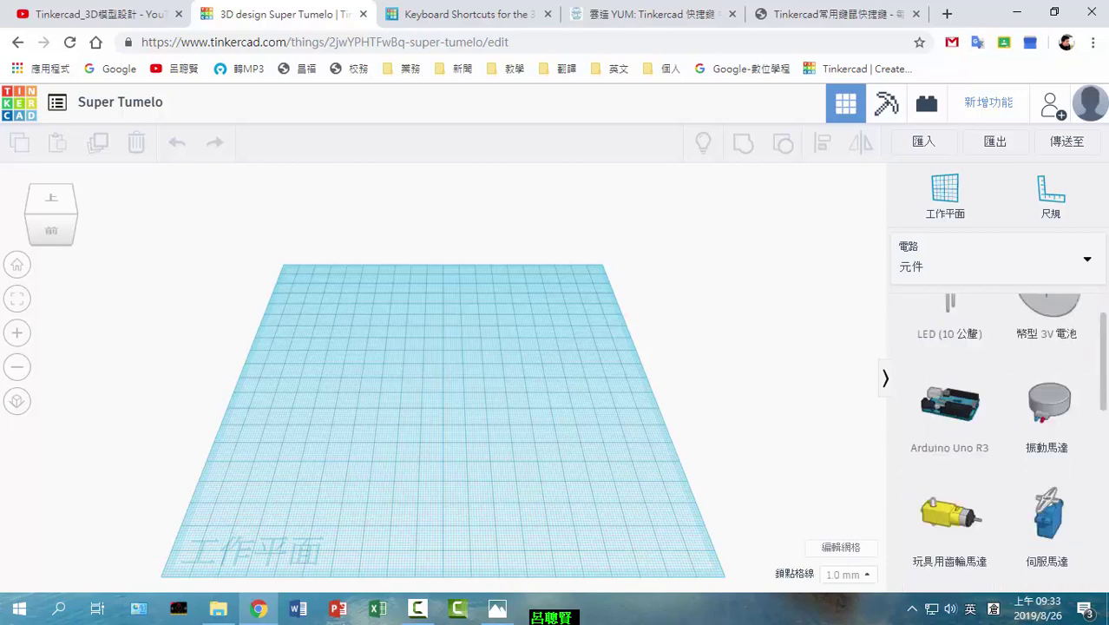
# Step: Browse the 恐龍 (dinosaur) printable kit and check the remaining categories in the shape library
pyautogui.click(982, 282)
pyautogui.scroll(-3, 1098, 486)
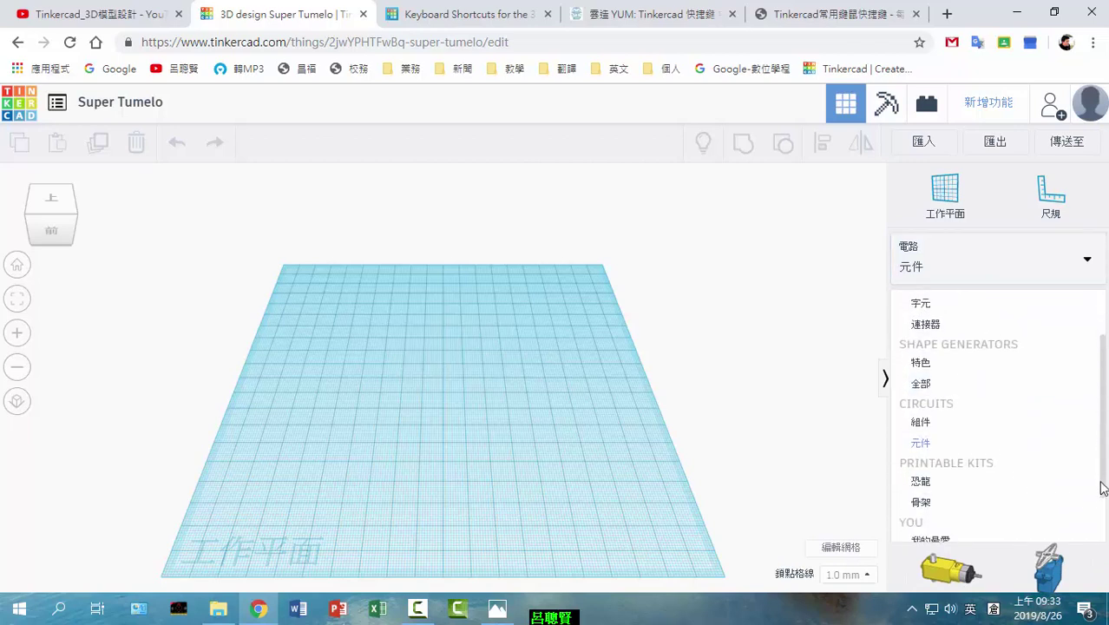
pyautogui.click(943, 424)
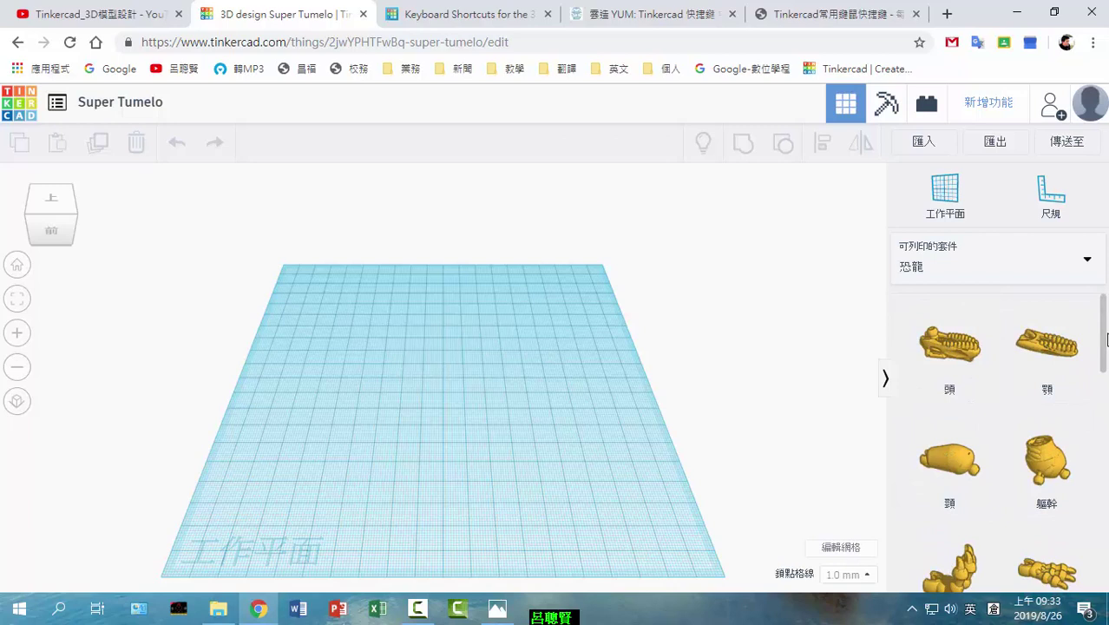
pyautogui.scroll(-5, 1103, 353)
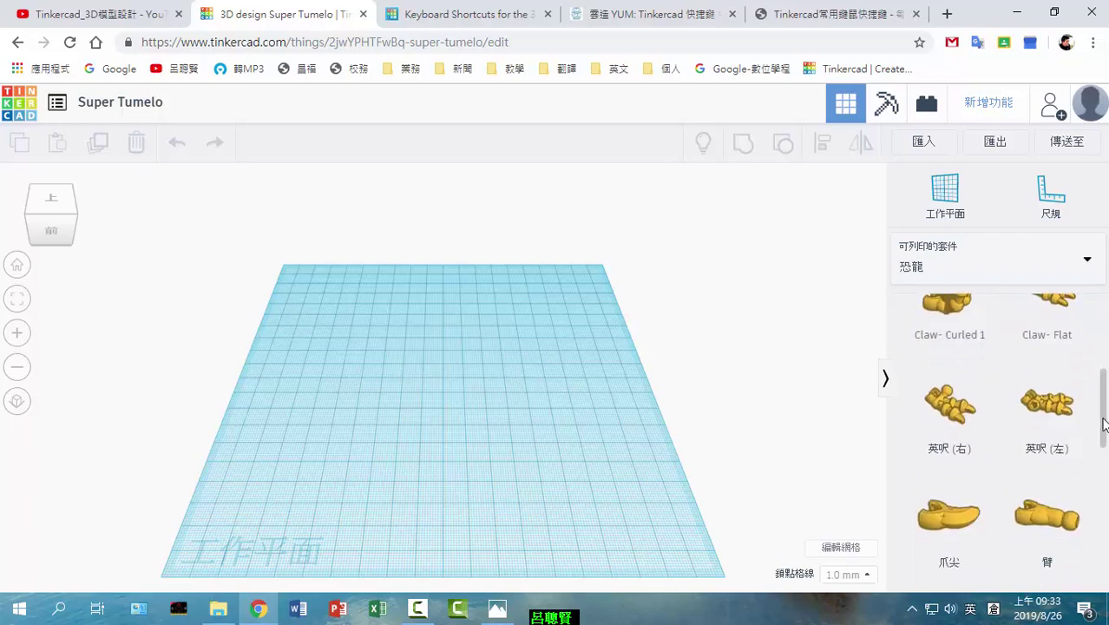
pyautogui.click(938, 271)
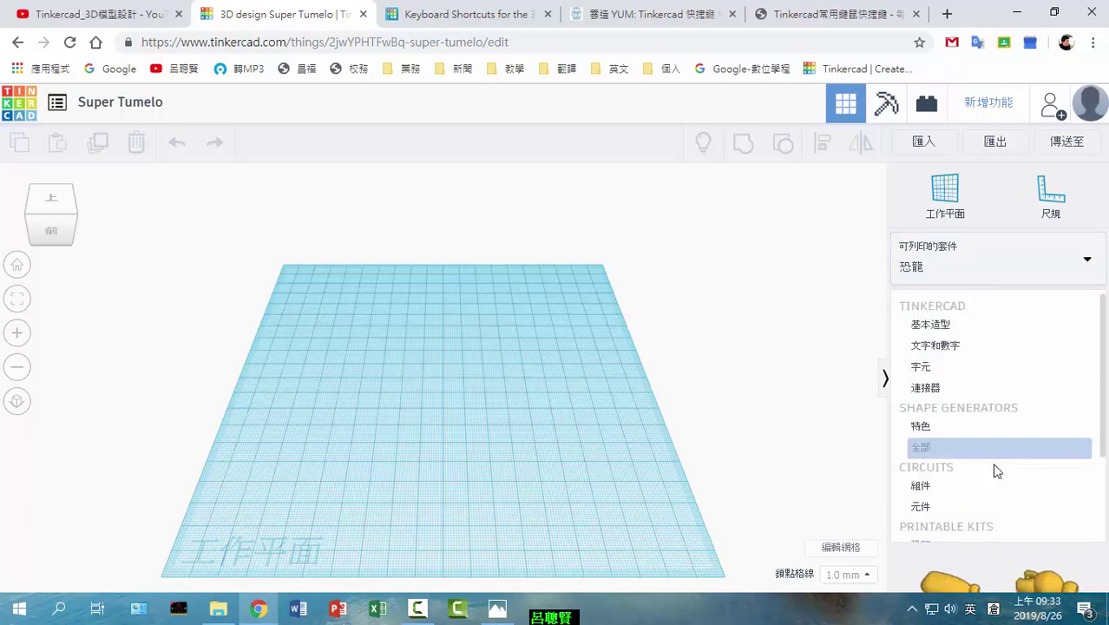
pyautogui.moveTo(1103, 453); pyautogui.dragTo(1103, 535)
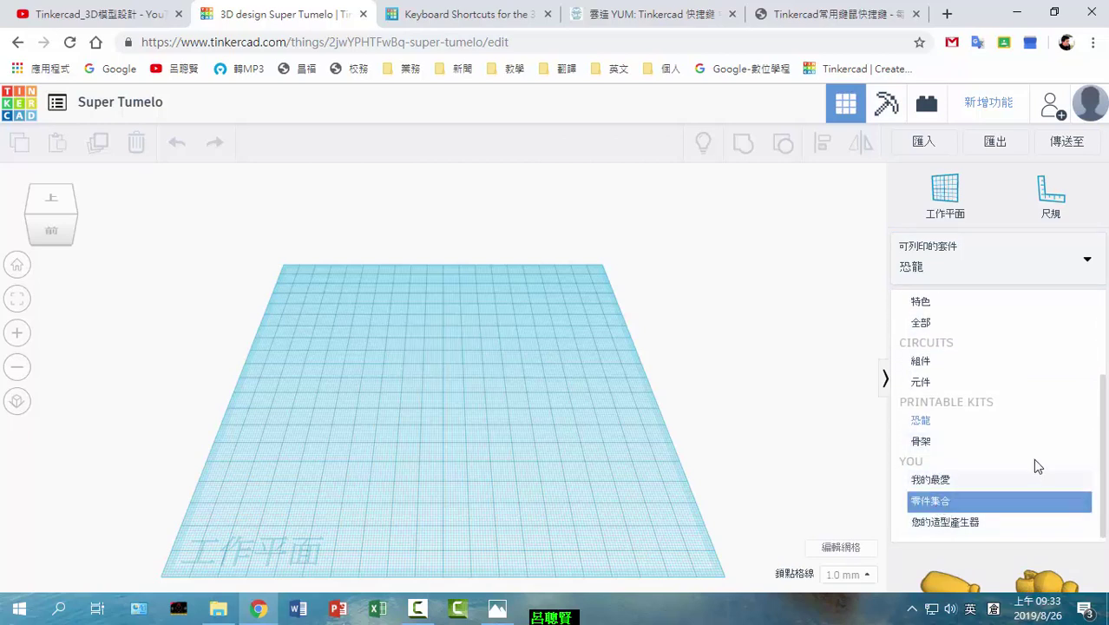
# Step: Return to the 基本造型 (basic shapes) category and place a solid red box near the middle of the workplane
pyautogui.scroll(5, 998, 390)
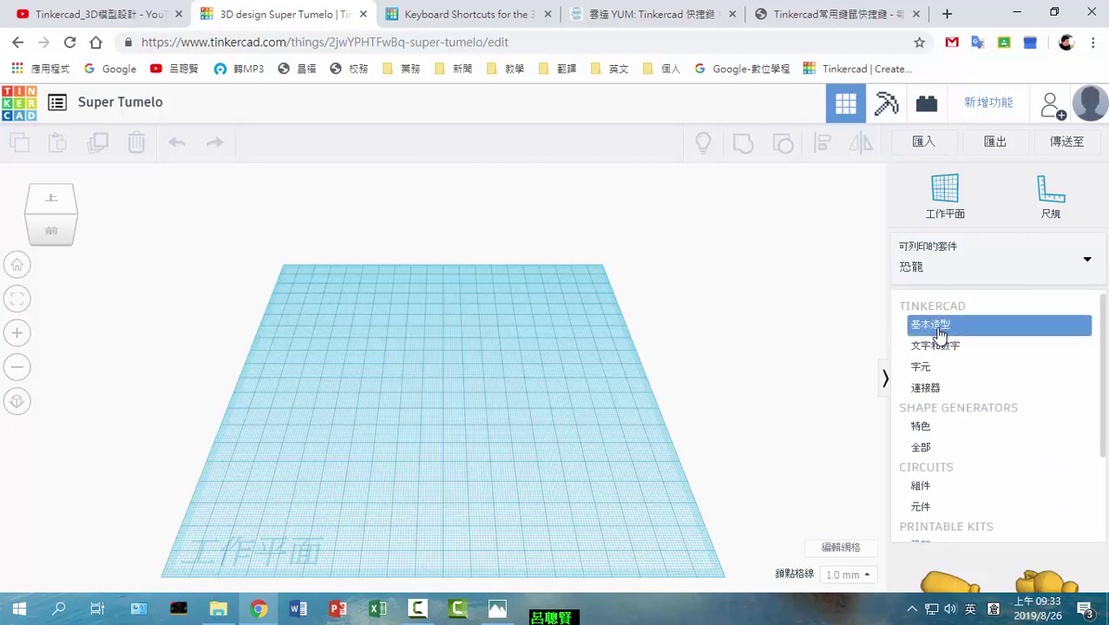
pyautogui.click(941, 323)
pyautogui.moveTo(953, 453); pyautogui.dragTo(444, 412)
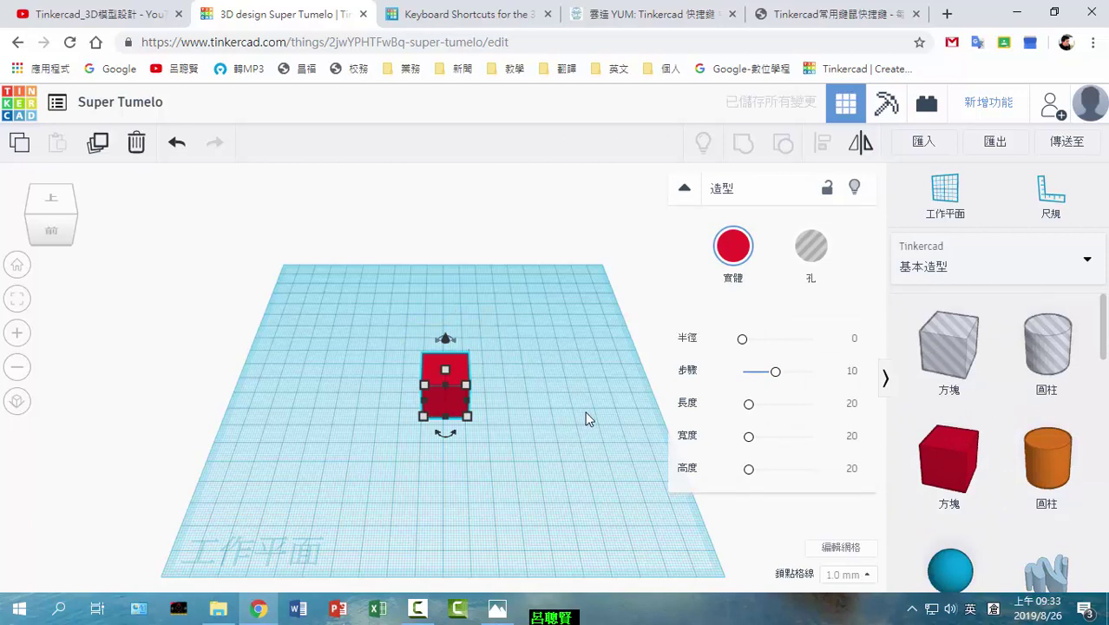
# Step: Nudge the red box several 1 mm grid steps toward the back of the workplane
pyautogui.press('Up')
pyautogui.press('Up')
pyautogui.press('Up')
pyautogui.press('Up')
pyautogui.press('Up')
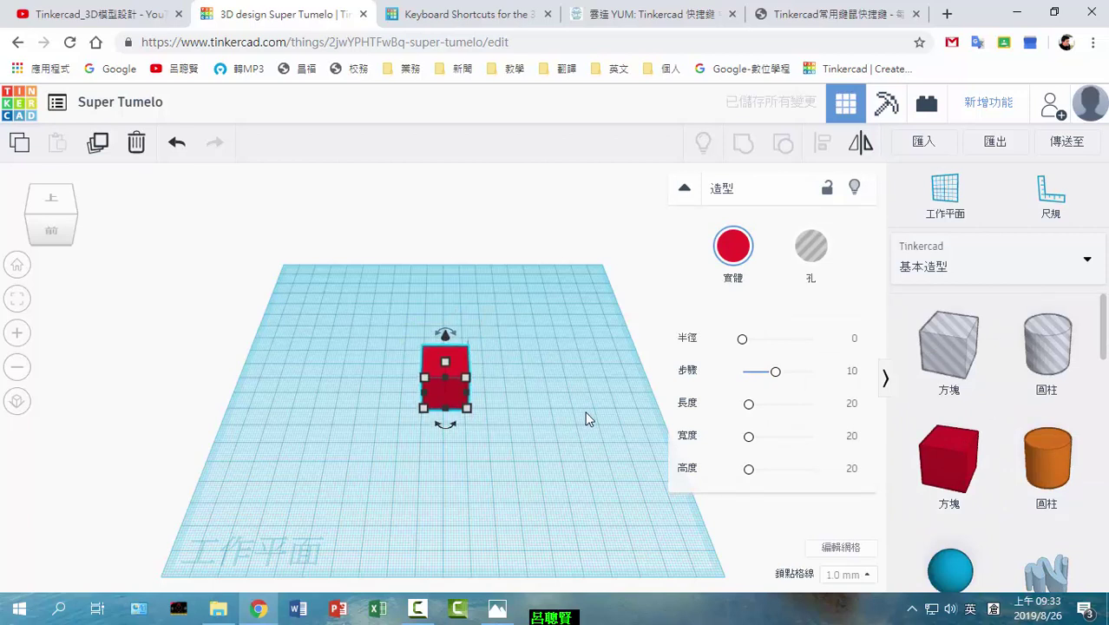
pyautogui.press('Up')
pyautogui.press('Up')
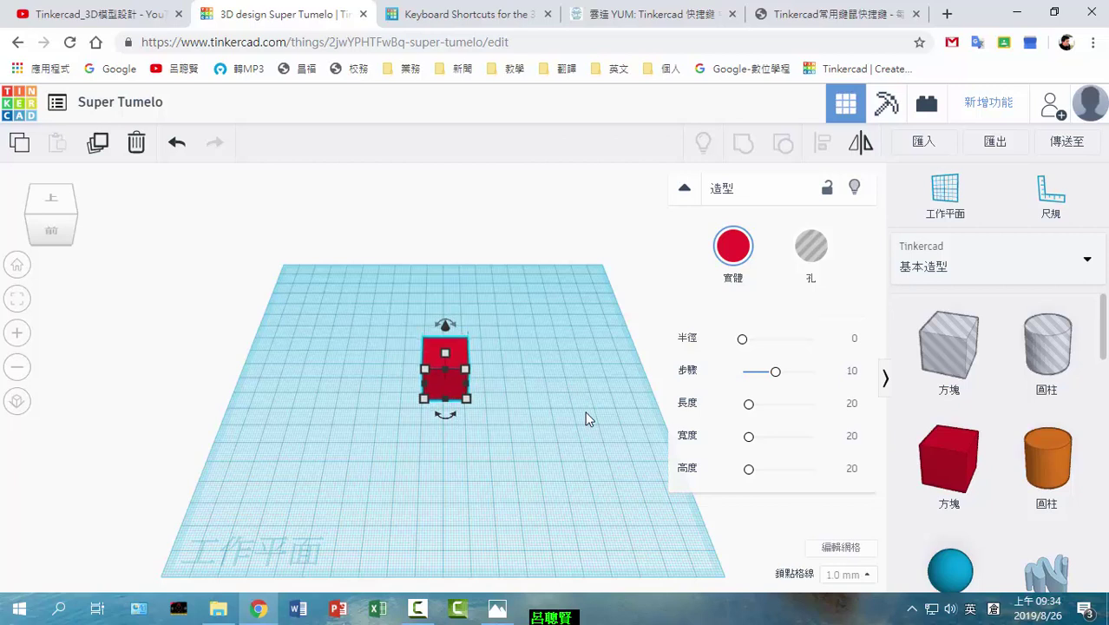
# Step: Nudge the red box forward and shift it right and back left in 1 mm grid steps
pyautogui.press('Down')
pyautogui.press('Right')
pyautogui.press('Right')
pyautogui.press('Right')
pyautogui.press('Right')
pyautogui.press('Left')
pyautogui.press('Left')
pyautogui.press('Left')
pyautogui.press('Left')
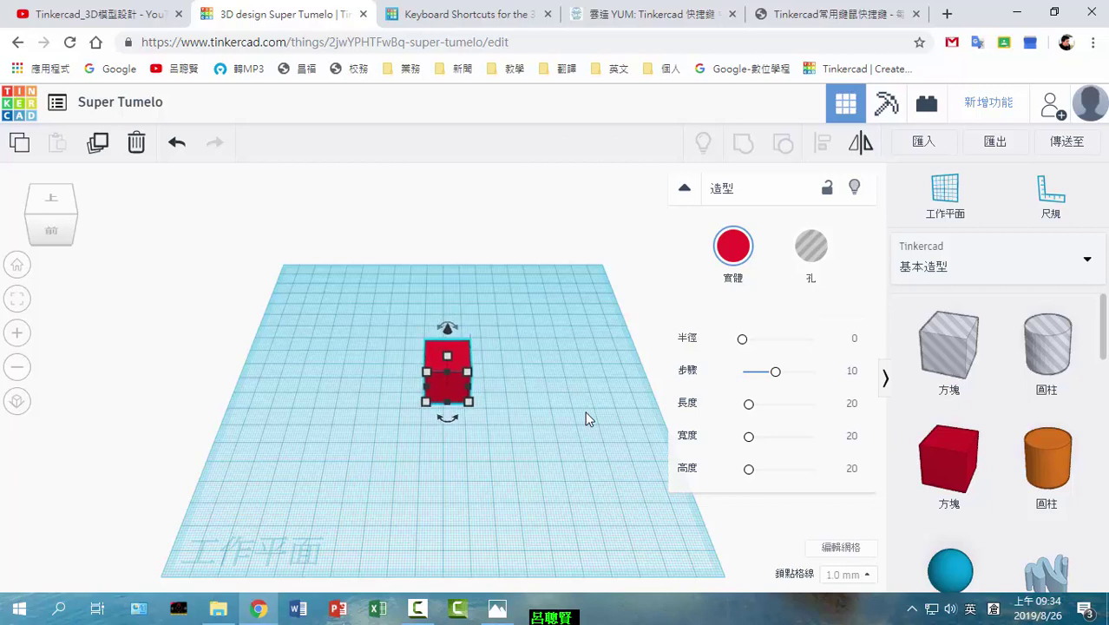
# Step: Nudge the red box left and back right along the workplane in 1 mm grid steps
pyautogui.press('Left')
pyautogui.press('Left')
pyautogui.press('Left')
pyautogui.press('Left')
pyautogui.press('Left')
pyautogui.press('Right')
pyautogui.press('Right')
pyautogui.press('Right')
pyautogui.press('Right')
pyautogui.press('Right')
pyautogui.press('Right')
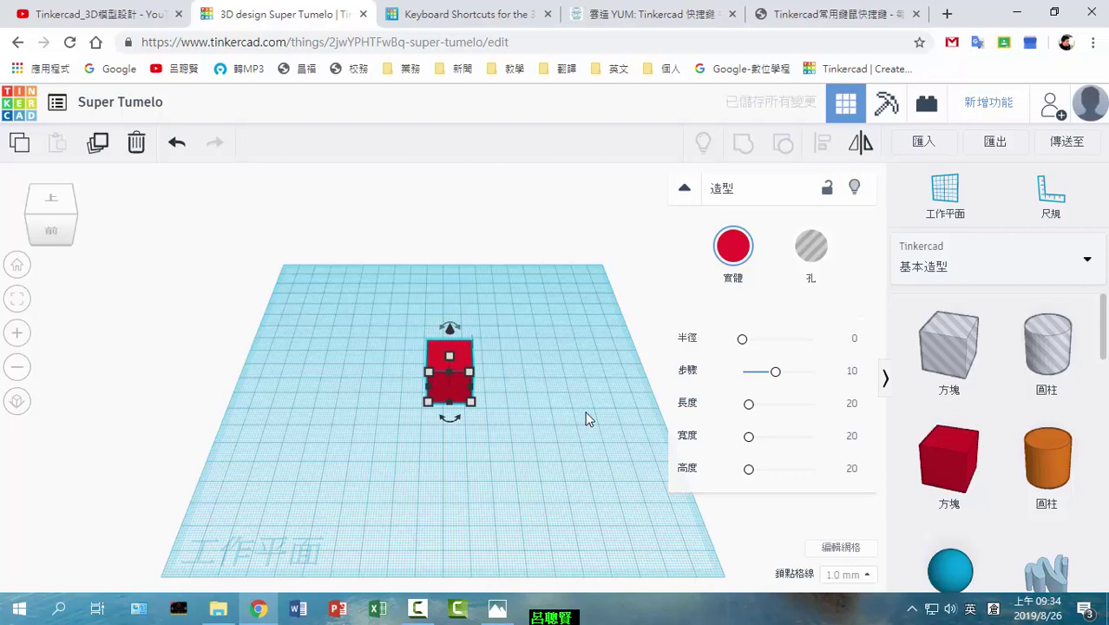
# Step: Check the Z-axis move shortcuts in the shortcut chart image and raise the red box high above the workplane in 1 mm steps
pyautogui.click(476, 609)
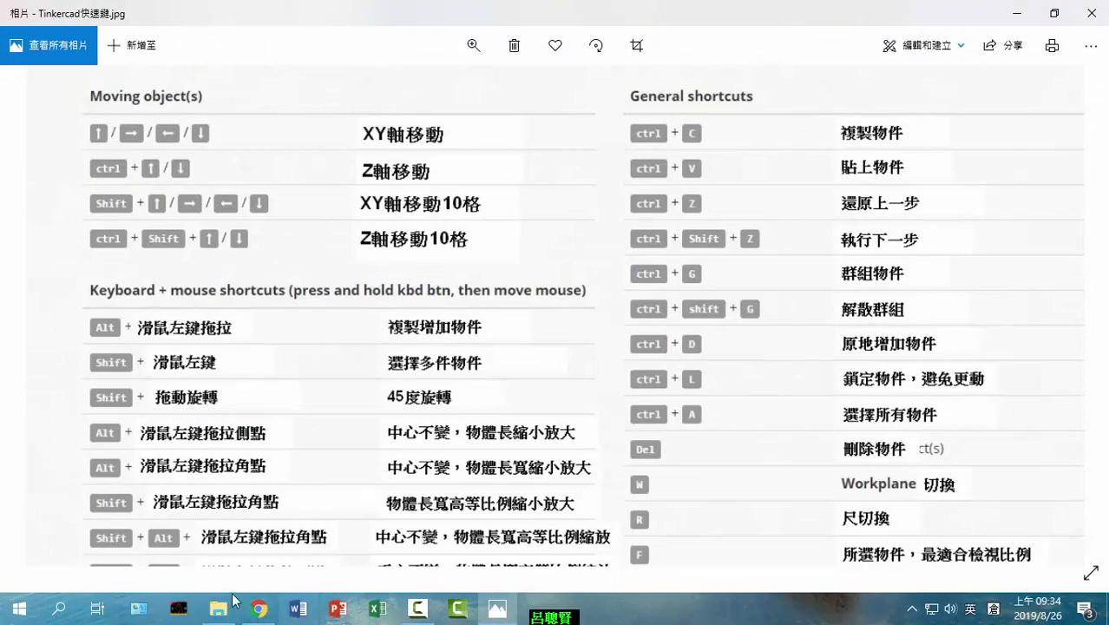
pyautogui.click(259, 609)
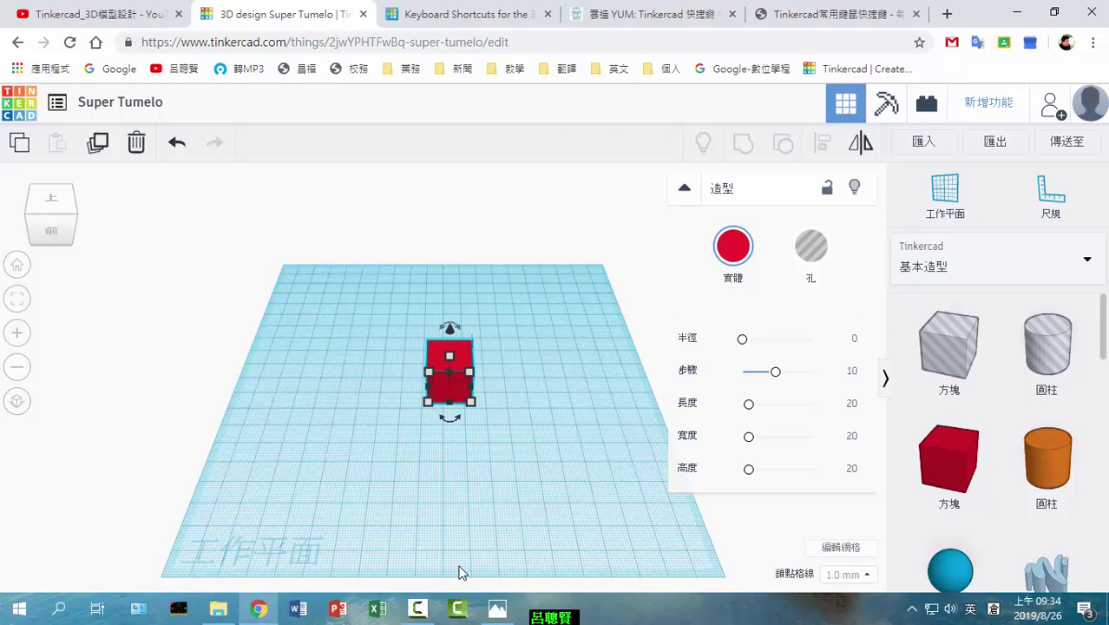
pyautogui.hotkey('ctrl', 'Up')
pyautogui.hotkey('ctrl', 'Up')
pyautogui.hotkey('ctrl', 'Up')
pyautogui.hotkey('ctrl', 'Up')
pyautogui.hotkey('ctrl', 'Up')
pyautogui.hotkey('ctrl', 'Up')
pyautogui.hotkey('ctrl', 'Up')
pyautogui.hotkey('ctrl', 'Up')
pyautogui.hotkey('ctrl', 'Up')
pyautogui.hotkey('ctrl', 'Up')
pyautogui.hotkey('ctrl', 'Up')
pyautogui.hotkey('ctrl', 'Up')
pyautogui.hotkey('ctrl', 'Up')
pyautogui.hotkey('ctrl', 'Up')
pyautogui.hotkey('ctrl', 'Up')
pyautogui.hotkey('ctrl', 'Up')
pyautogui.hotkey('ctrl', 'Up')
pyautogui.hotkey('ctrl', 'Up')
pyautogui.hotkey('ctrl', 'Up')
pyautogui.hotkey('ctrl', 'Up')
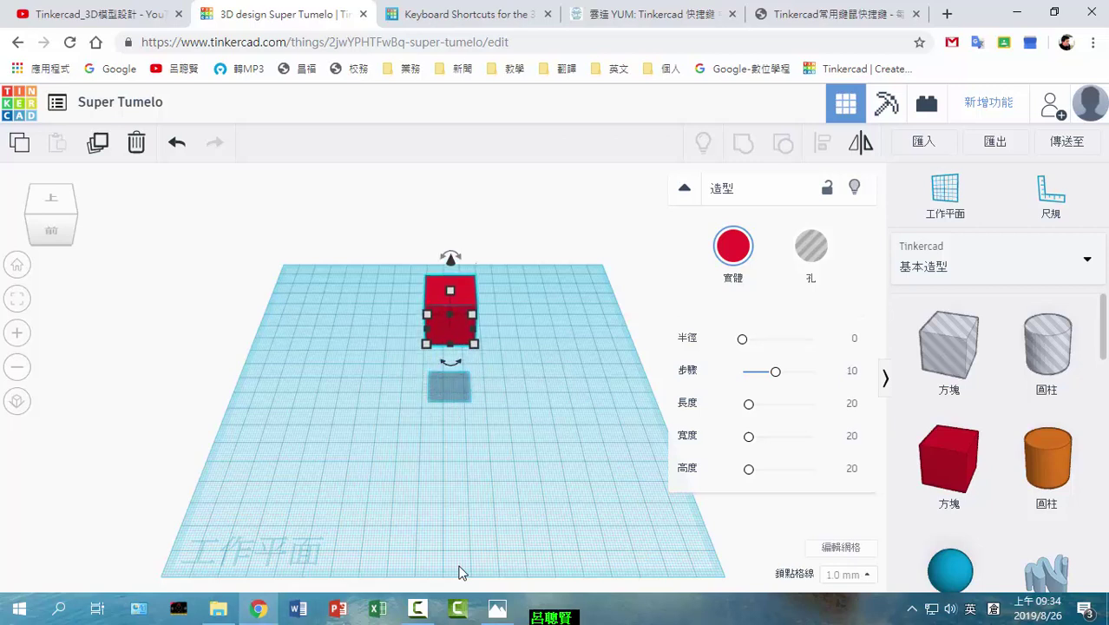
pyautogui.hotkey('ctrl', 'Up')
pyautogui.hotkey('ctrl', 'Up')
pyautogui.hotkey('ctrl', 'Up')
pyautogui.hotkey('ctrl', 'Up')
pyautogui.hotkey('ctrl', 'Up')
pyautogui.hotkey('ctrl', 'Up')
pyautogui.hotkey('ctrl', 'Up')
pyautogui.hotkey('ctrl', 'Up')
pyautogui.hotkey('ctrl', 'Up')
pyautogui.hotkey('ctrl', 'Up')
pyautogui.hotkey('ctrl', 'Up')
pyautogui.hotkey('ctrl', 'Up')
pyautogui.hotkey('ctrl', 'Up')
pyautogui.hotkey('ctrl', 'Up')
pyautogui.hotkey('ctrl', 'Up')
pyautogui.hotkey('ctrl', 'Up')
pyautogui.hotkey('ctrl', 'Up')
pyautogui.hotkey('ctrl', 'Up')
pyautogui.hotkey('ctrl', 'Up')
pyautogui.hotkey('ctrl', 'Up')
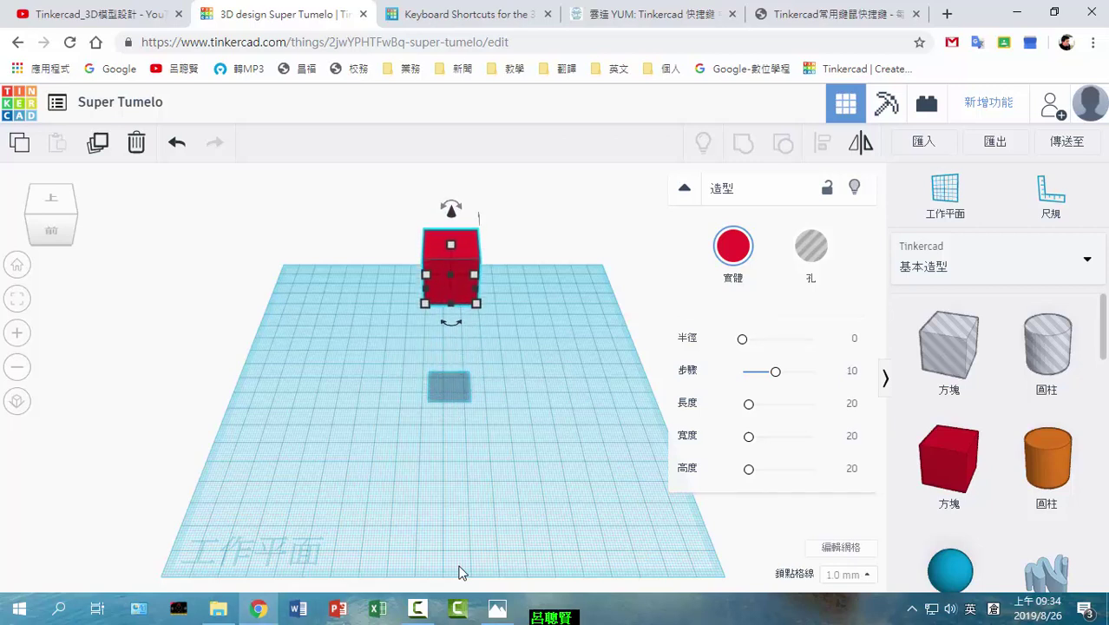
# Step: Lower the red box in 1 mm steps until it floats just above its shadow on the workplane
pyautogui.hotkey('ctrl', 'Down')
pyautogui.hotkey('ctrl', 'Down')
pyautogui.hotkey('ctrl', 'Down')
pyautogui.hotkey('ctrl', 'Down')
pyautogui.hotkey('ctrl', 'Down')
pyautogui.hotkey('ctrl', 'Down')
pyautogui.hotkey('ctrl', 'Down')
pyautogui.hotkey('ctrl', 'Down')
pyautogui.hotkey('ctrl', 'Down')
pyautogui.hotkey('ctrl', 'Down')
pyautogui.hotkey('ctrl', 'Down')
pyautogui.hotkey('ctrl', 'Down')
pyautogui.hotkey('ctrl', 'Down')
pyautogui.hotkey('ctrl', 'Down')
pyautogui.hotkey('ctrl', 'Down')
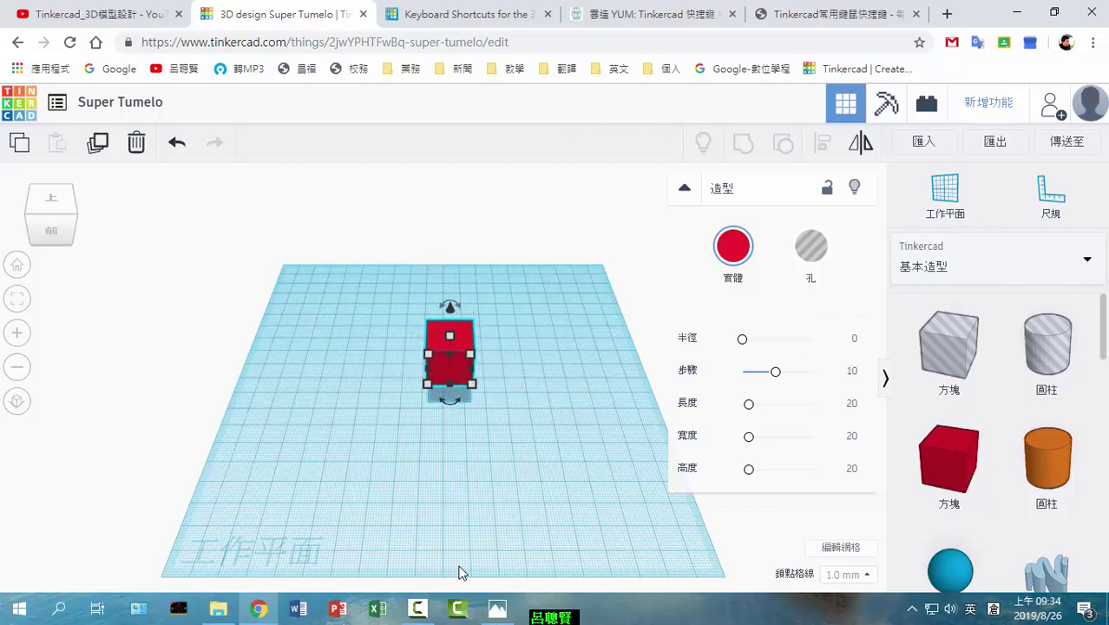
# Step: Raise the red box again in 1 mm steps so it floats clear of the workplane
pyautogui.hotkey('ctrl', 'Up')
pyautogui.hotkey('ctrl', 'Up')
pyautogui.hotkey('ctrl', 'Up')
pyautogui.hotkey('ctrl', 'Up')
pyautogui.hotkey('ctrl', 'Up')
pyautogui.hotkey('ctrl', 'Up')
pyautogui.hotkey('ctrl', 'Up')
pyautogui.hotkey('ctrl', 'Up')
pyautogui.hotkey('ctrl', 'Up')
pyautogui.hotkey('ctrl', 'Up')
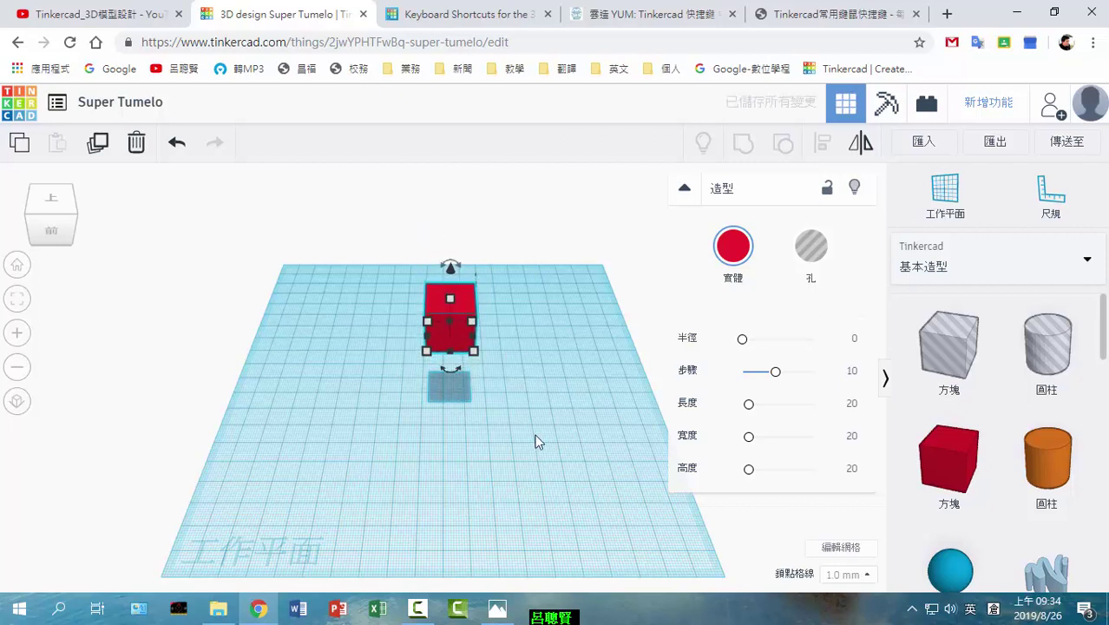
# Step: Examine the floating red box from the top, front, right and underside, and from an angled home view
pyautogui.click(54, 201)
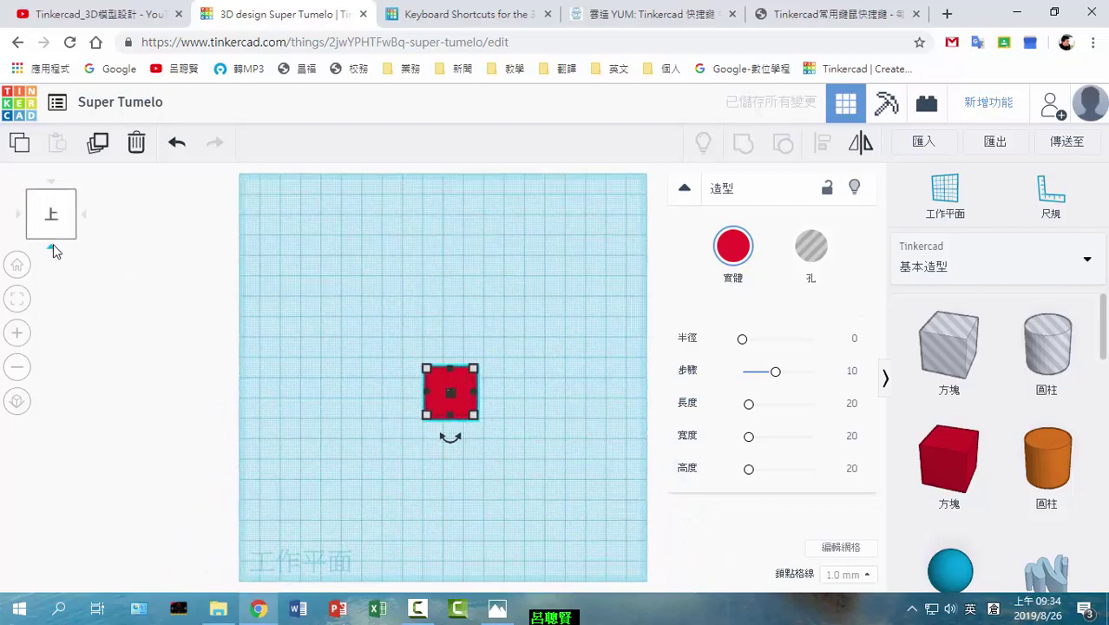
pyautogui.click(51, 247)
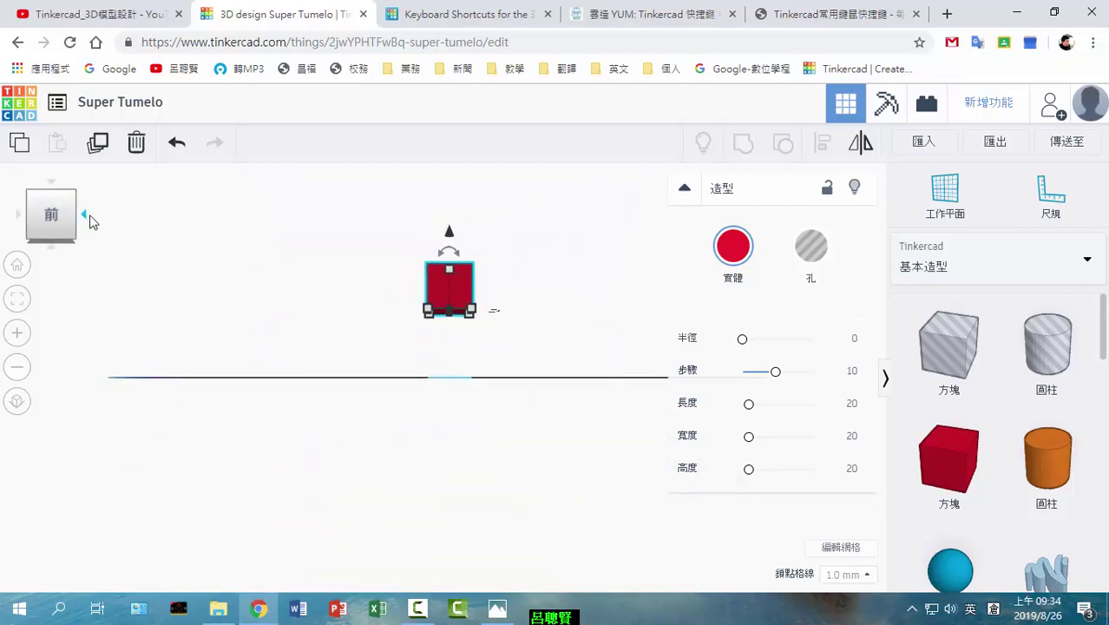
pyautogui.click(83, 221)
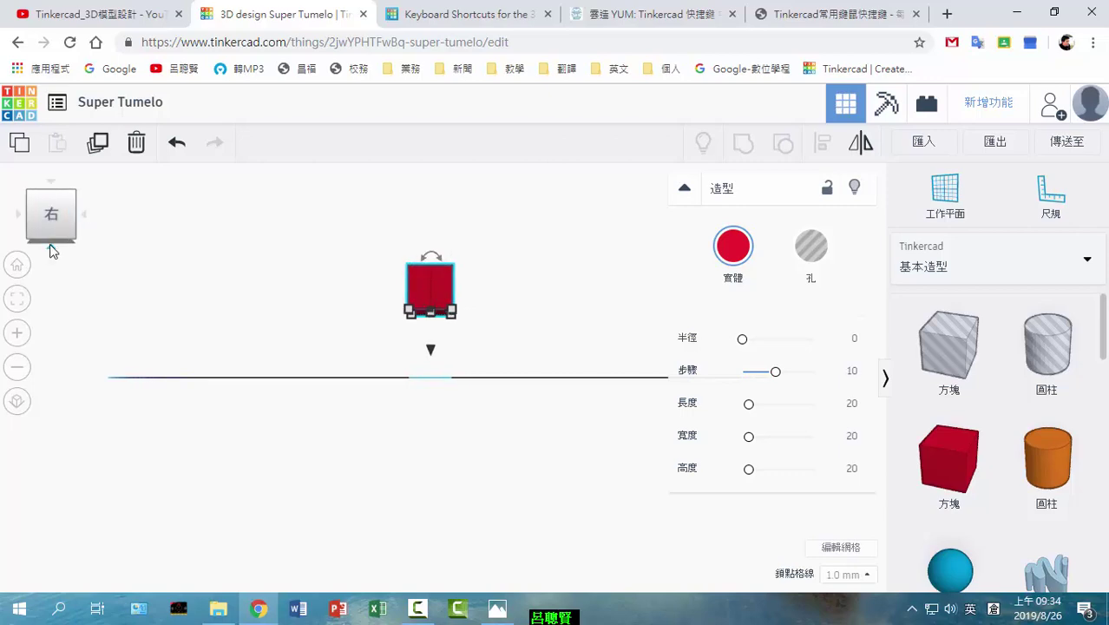
pyautogui.click(51, 247)
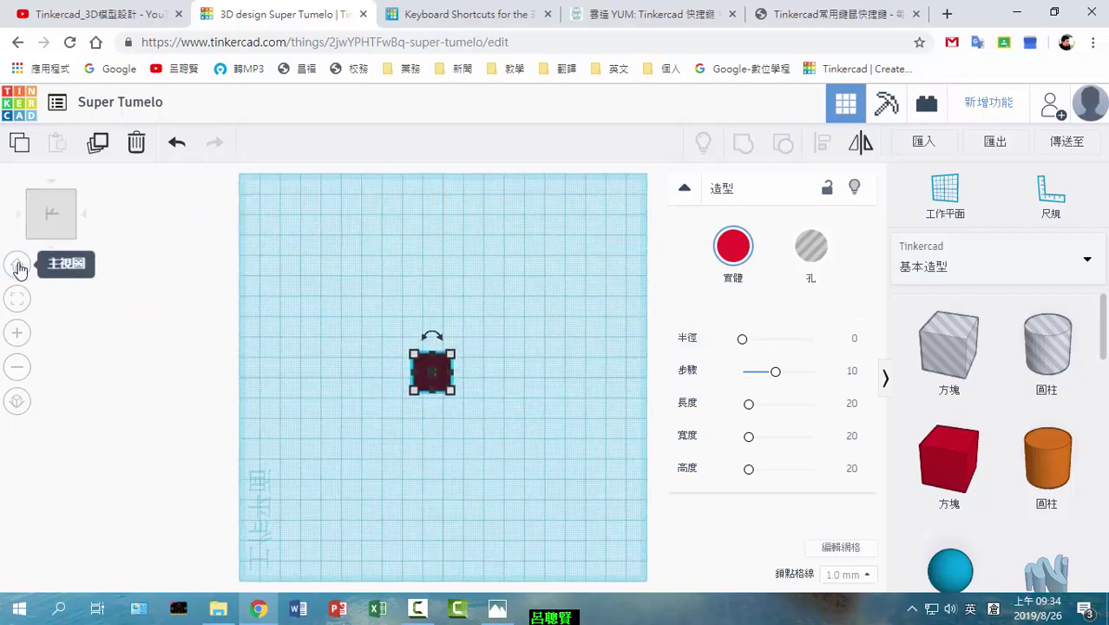
pyautogui.click(19, 267)
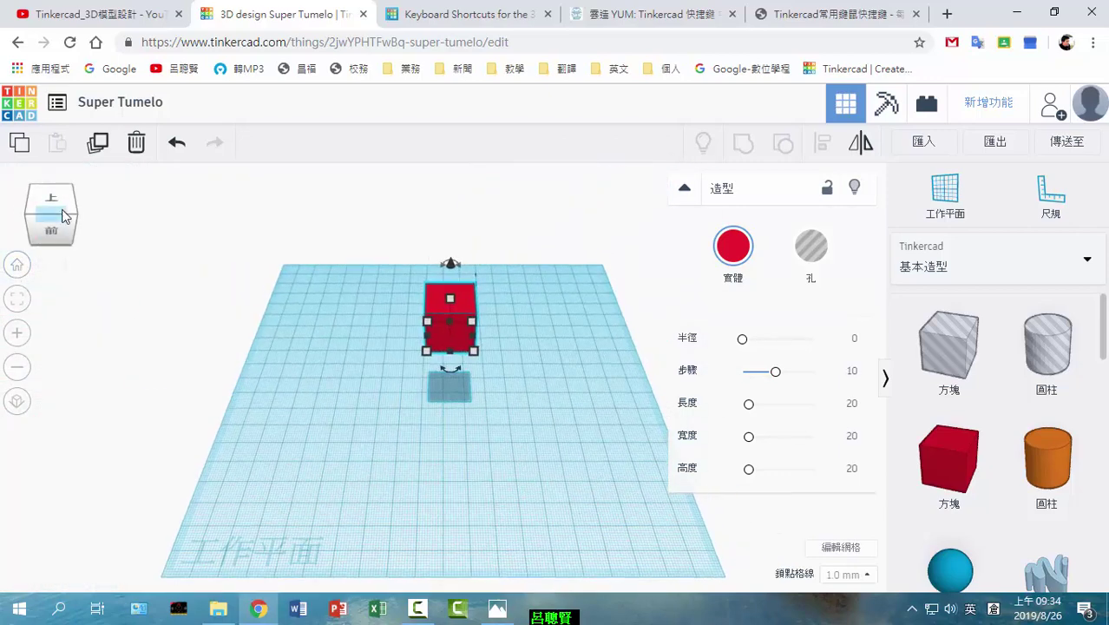
pyautogui.moveTo(588, 356); pyautogui.dragTo(445, 330, button='right')
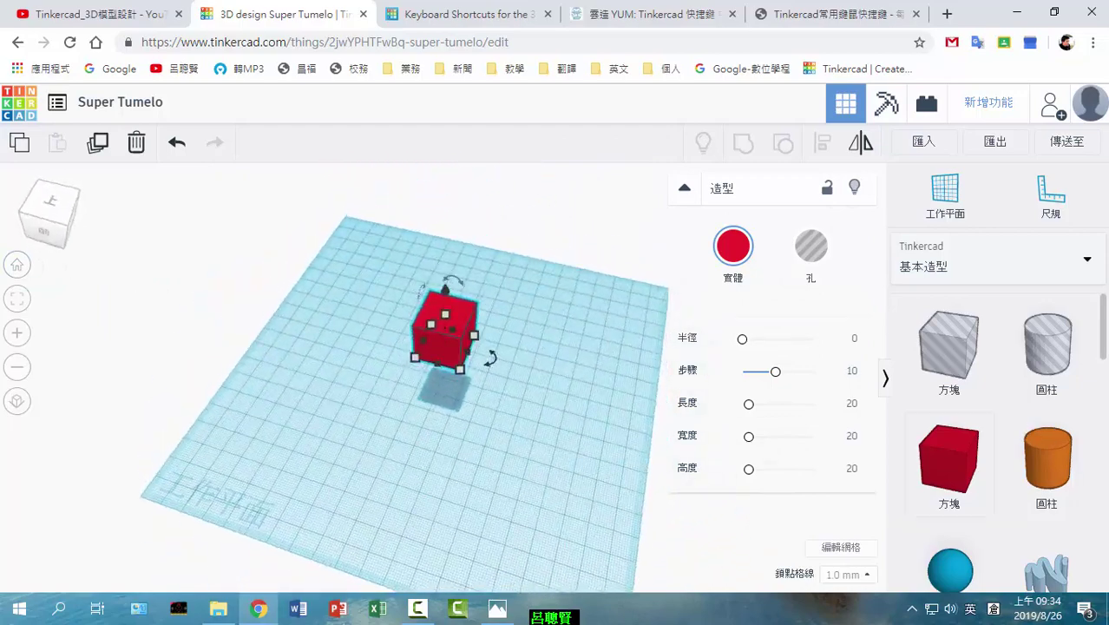
# Step: Browse the parts in the 恐龍 (dinosaur) printable kit of the shape library
pyautogui.click(953, 273)
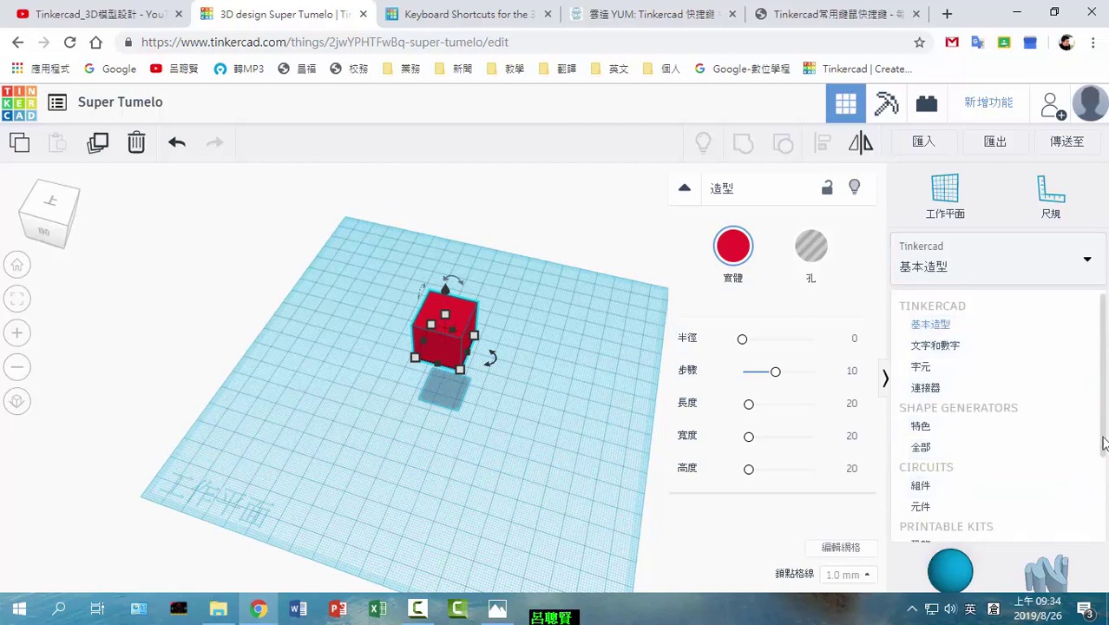
pyautogui.scroll(-3, 1104, 434)
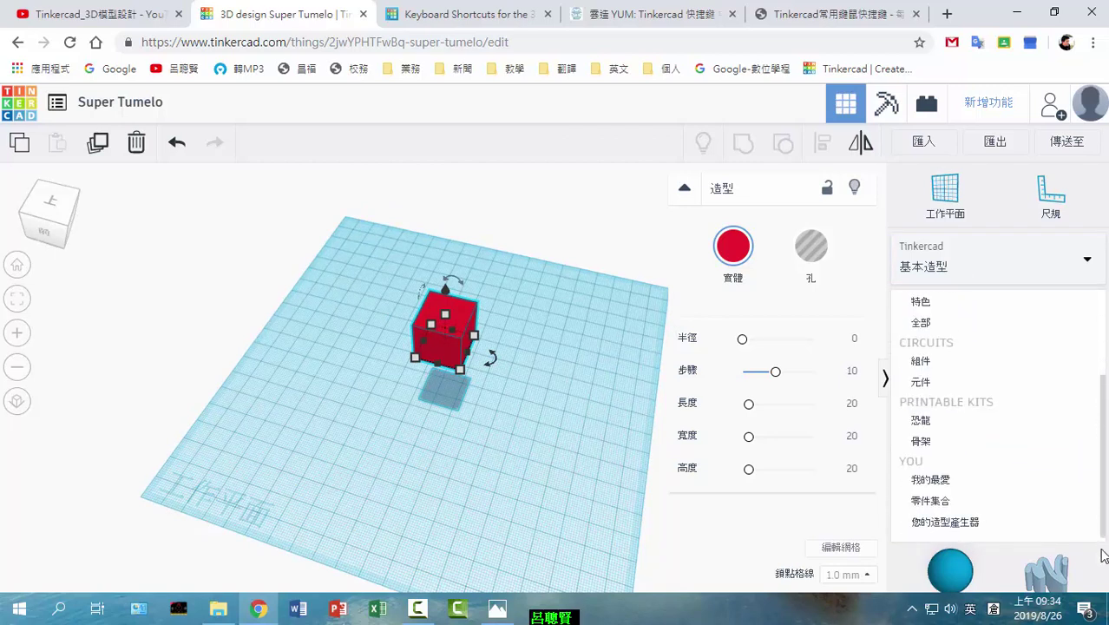
pyautogui.click(927, 421)
pyautogui.scroll(-10, 1091, 350)
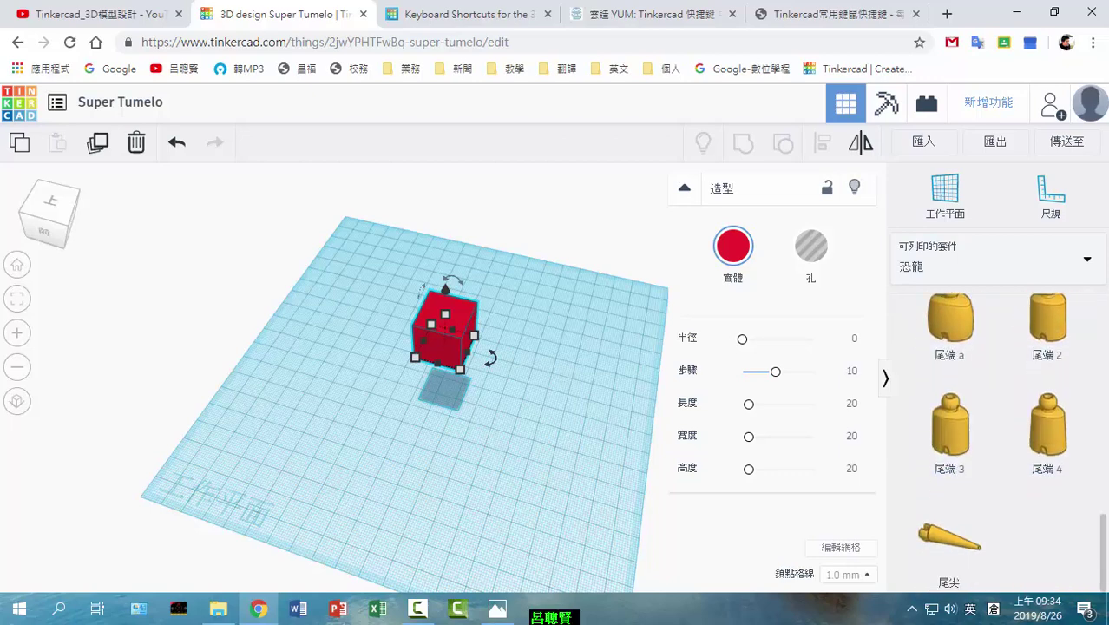
pyautogui.scroll(10, 998, 391)
# Step: Switch the shape library to 字元 (characters) and place a 和平手勢 (peace hand) in front of the red box
pyautogui.click(936, 272)
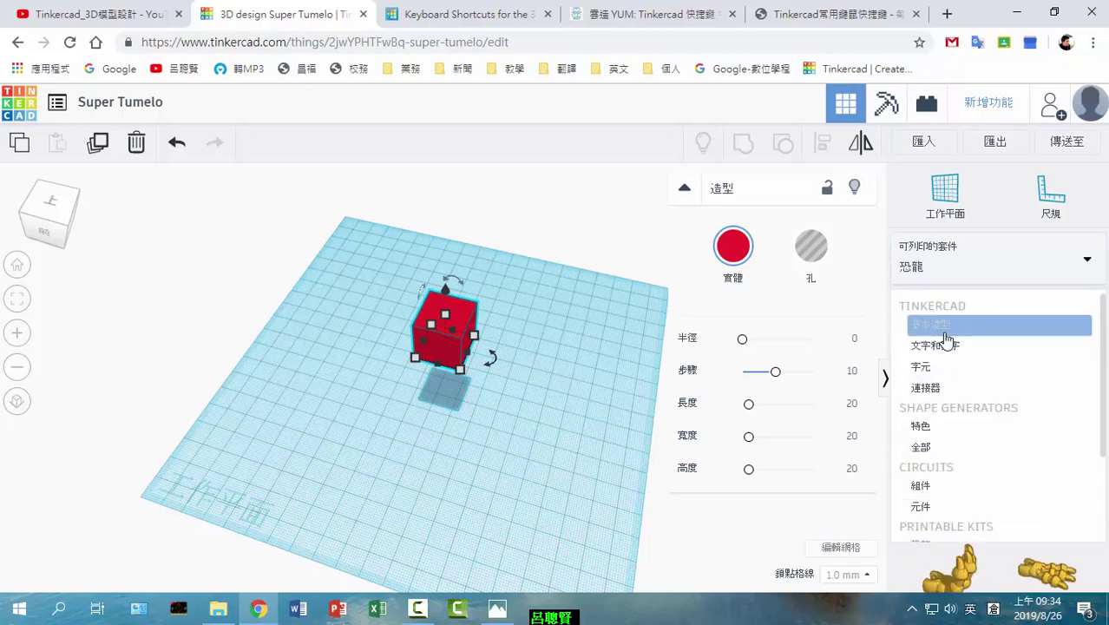
pyautogui.click(941, 367)
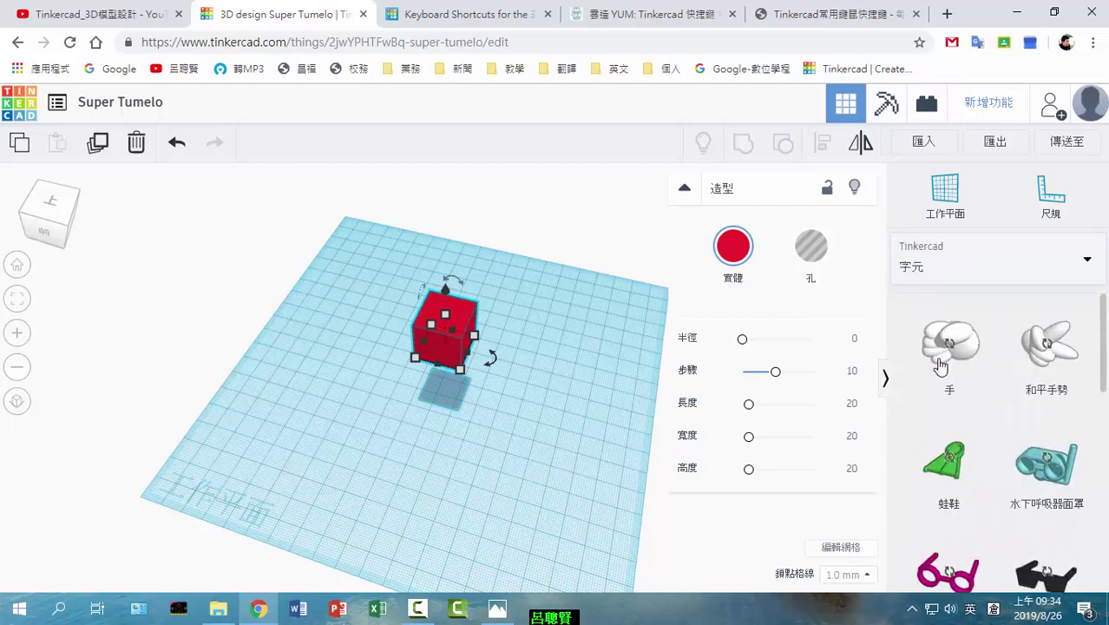
pyautogui.moveTo(1069, 392); pyautogui.dragTo(487, 441)
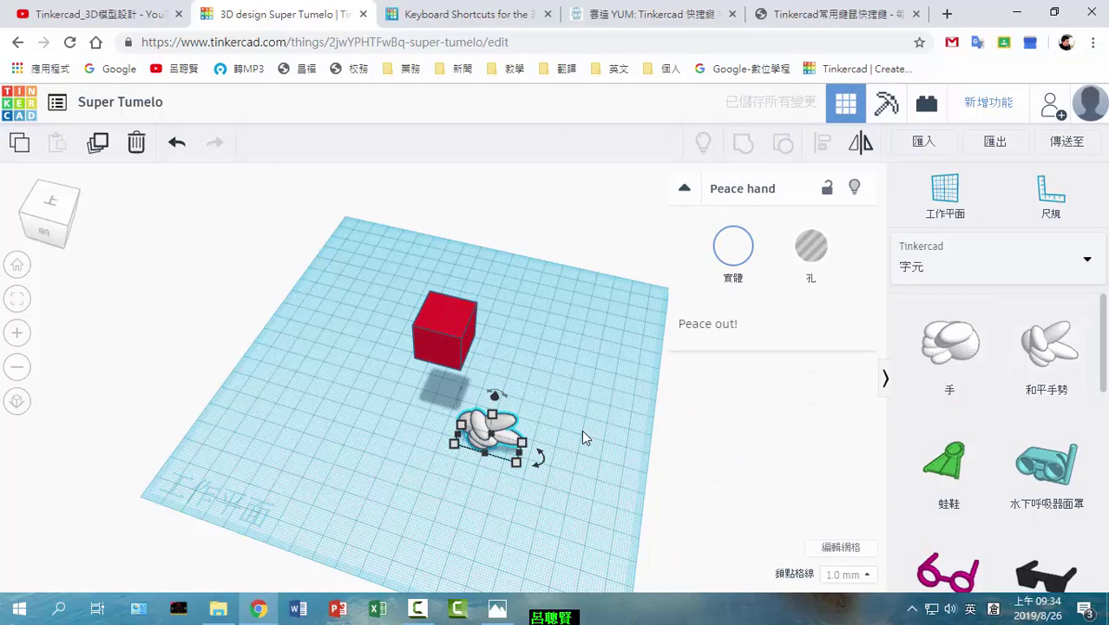
# Step: Move the peace hand closer to the red box's shadow, by about 9 mm and 8 mm along the two workplane axes
pyautogui.scroll(5, 581, 430)
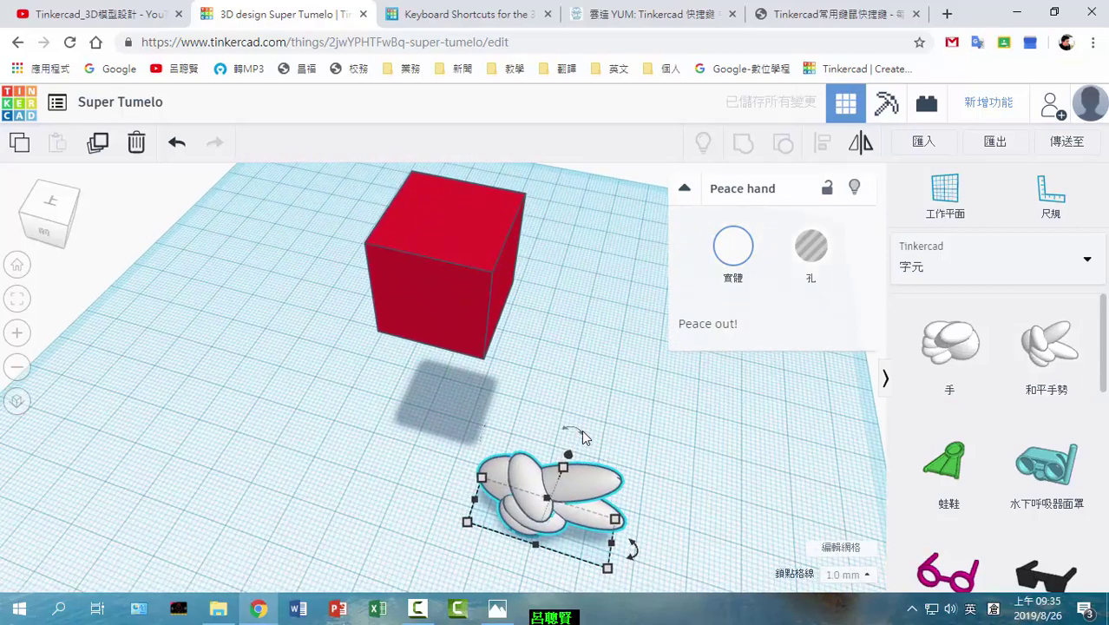
pyautogui.scroll(-5, 581, 430)
pyautogui.moveTo(632, 425); pyautogui.dragTo(435, 387)
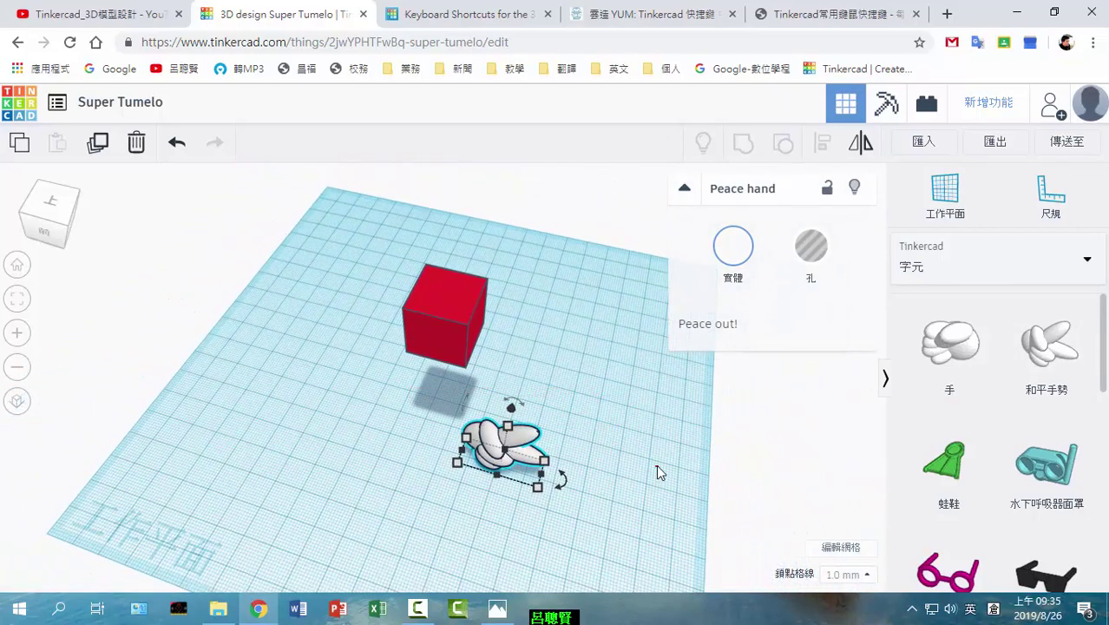
pyautogui.moveTo(538, 439)
pyautogui.mouseDown()
pyautogui.moveTo(420, 425)
pyautogui.moveTo(536, 426)
pyautogui.mouseUp()
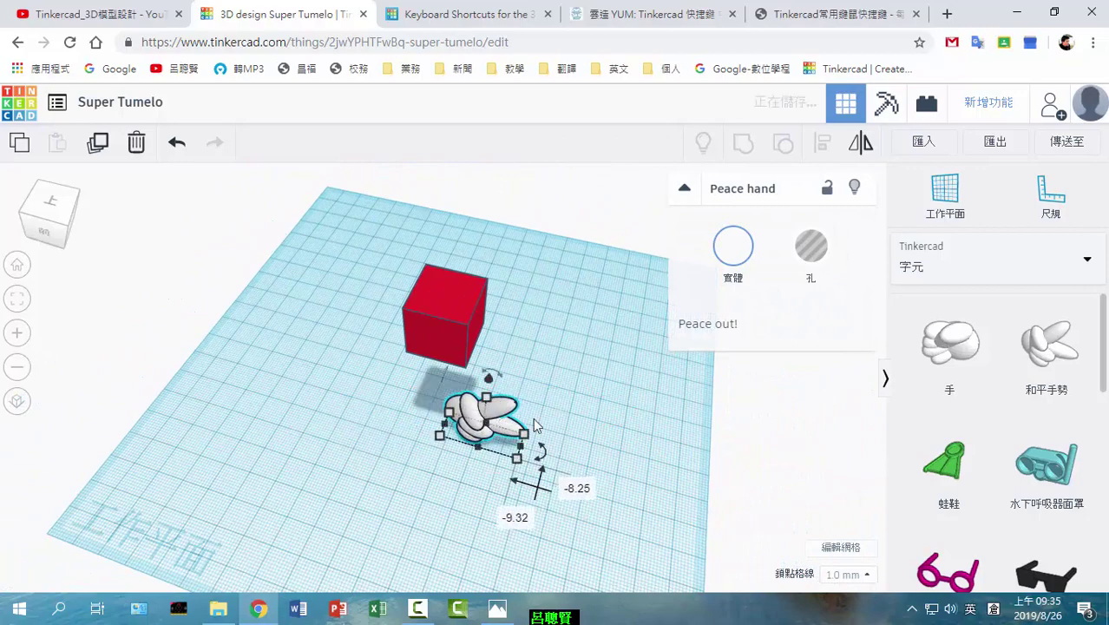
# Step: Fit the view to the peace hand and examine it from a low angle together with the floating red box
pyautogui.moveTo(584, 411); pyautogui.dragTo(524, 427, button='right')
pyautogui.press('f')
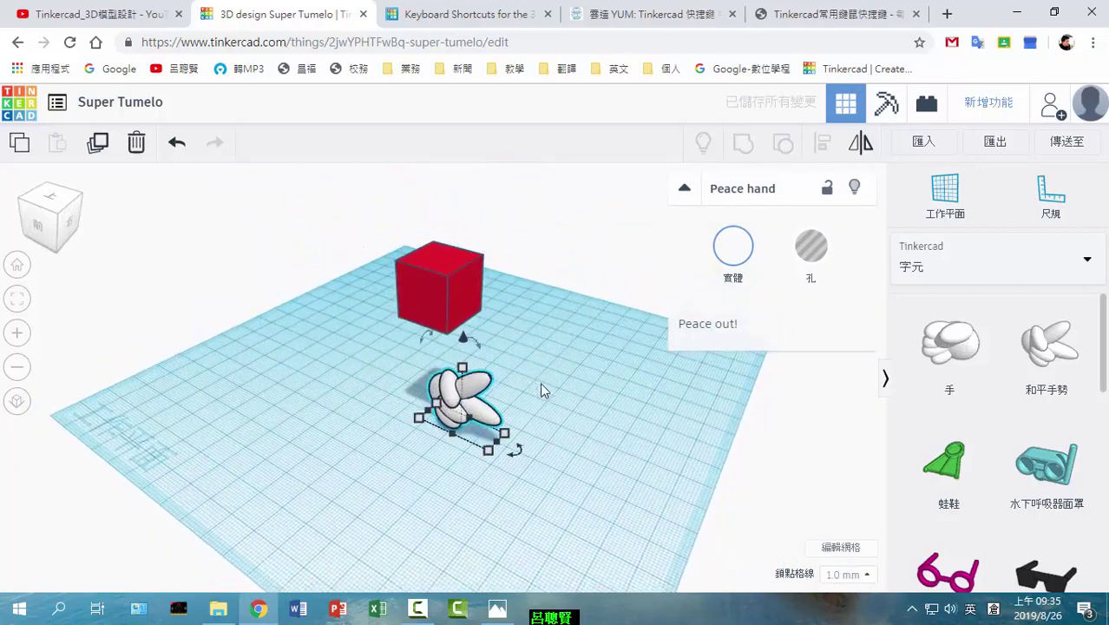
pyautogui.moveTo(726, 439); pyautogui.dragTo(575, 464, button='right')
pyautogui.press('f')
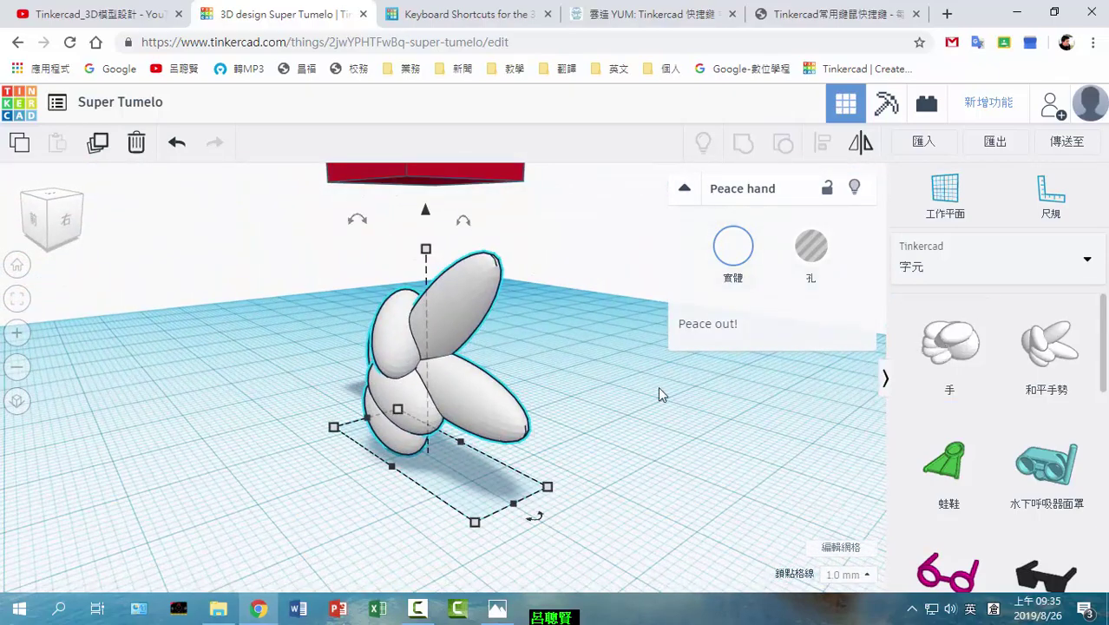
pyautogui.scroll(-3, 660, 387)
pyautogui.scroll(-3, 585, 387)
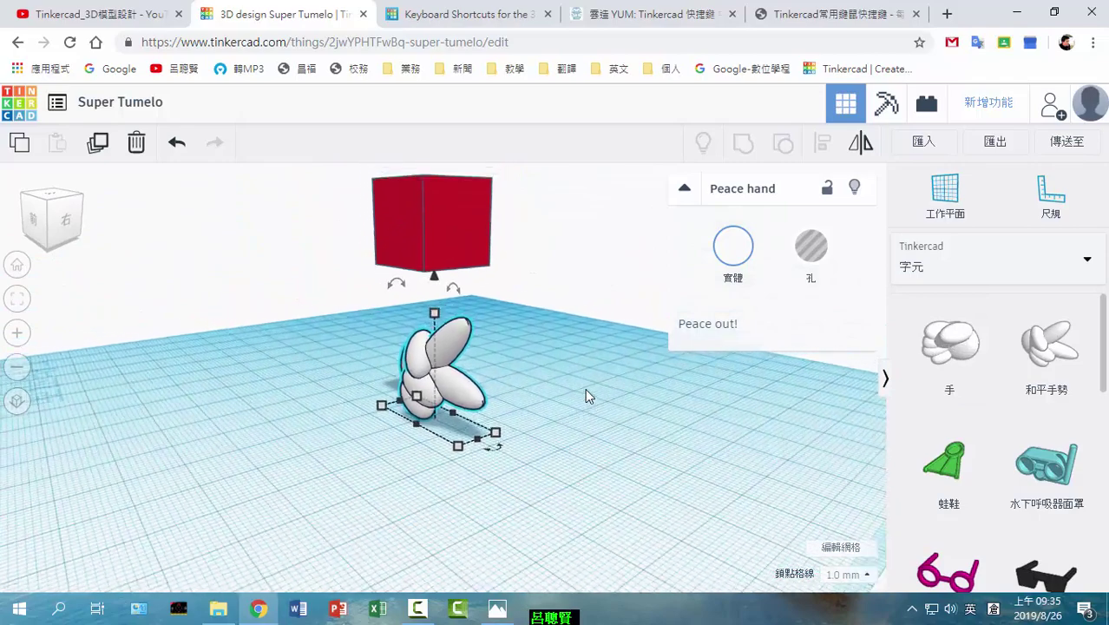
pyautogui.scroll(3, 585, 388)
pyautogui.scroll(-5, 584, 388)
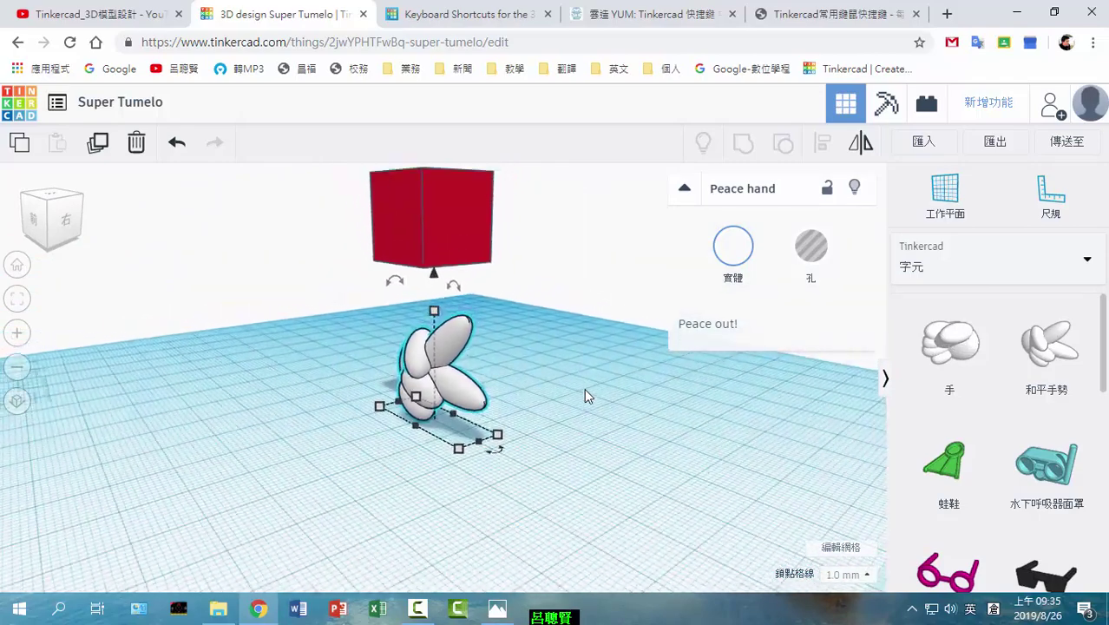
# Step: Move the peace hand toward the front of the workplane, clear of the red box's shadow
pyautogui.moveTo(448, 386); pyautogui.dragTo(361, 381)
pyautogui.moveTo(534, 380); pyautogui.dragTo(618, 414, button='right')
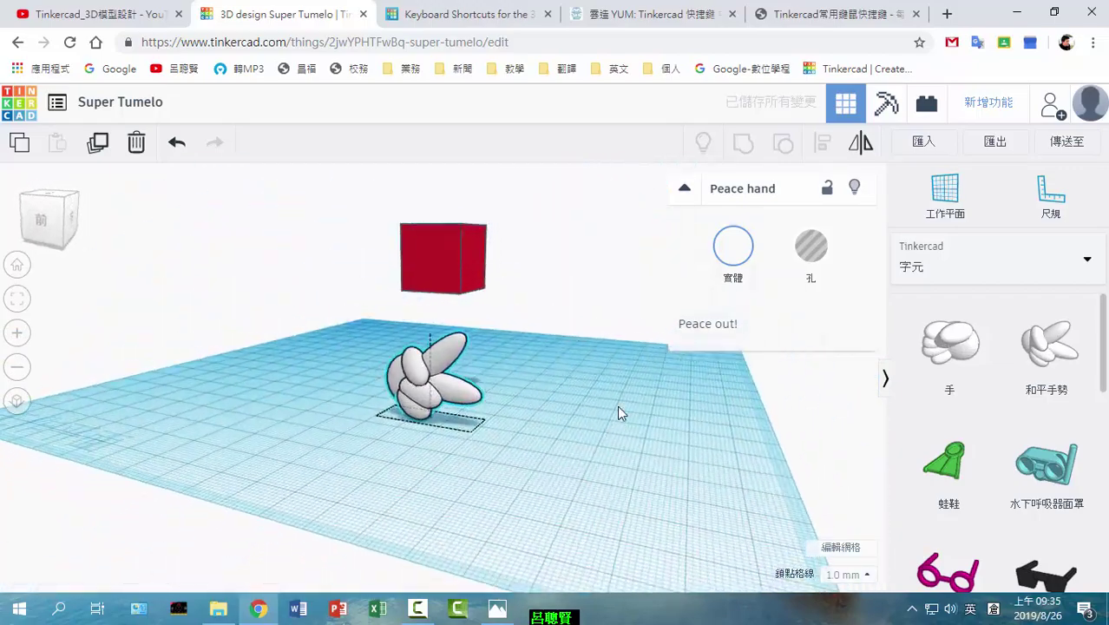
pyautogui.moveTo(99, 234); pyautogui.dragTo(471, 437, button='right')
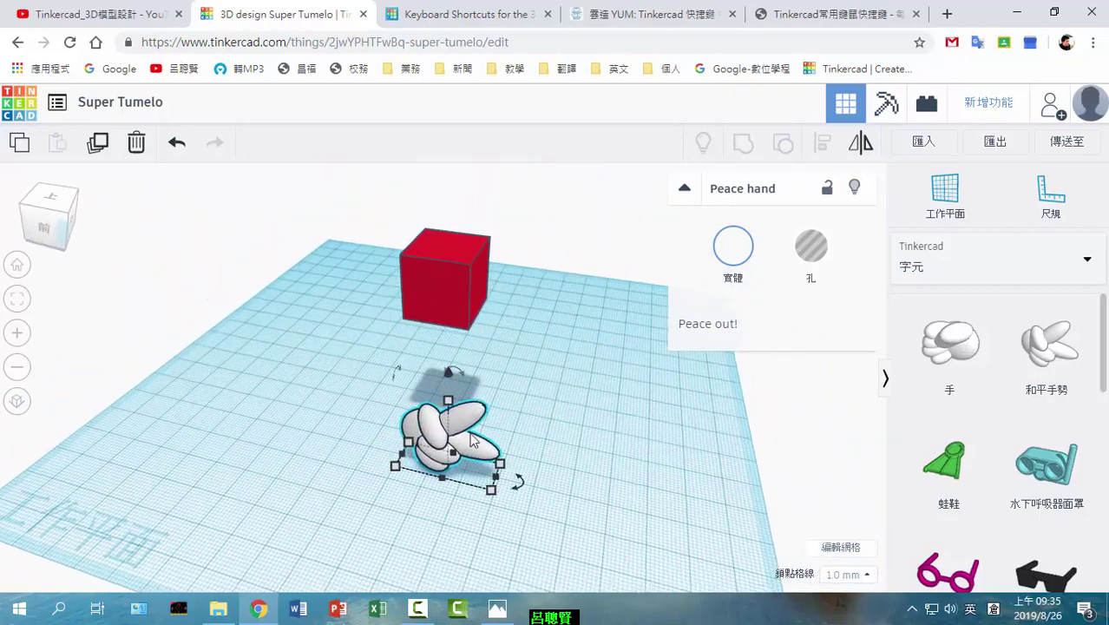
# Step: Nudge the peace hand toward the back of the workplane and forward again in 1 mm grid steps
pyautogui.press('Up')
pyautogui.press('Up')
pyautogui.press('Up')
pyautogui.press('Up')
pyautogui.press('Up')
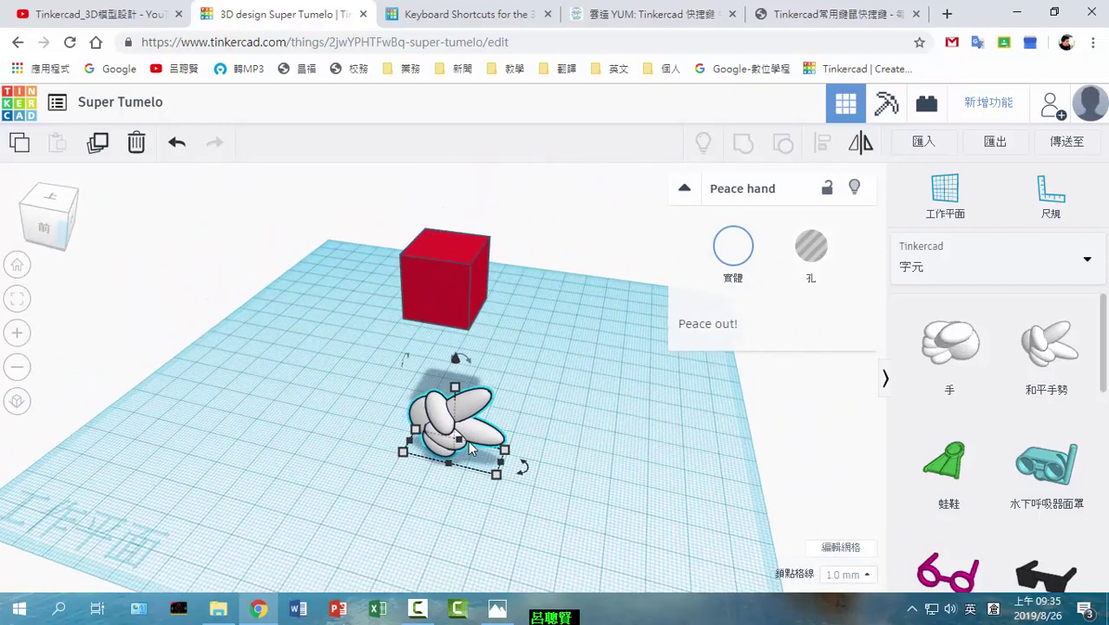
pyautogui.press('Down')
pyautogui.press('Down')
pyautogui.press('Down')
pyautogui.press('Down')
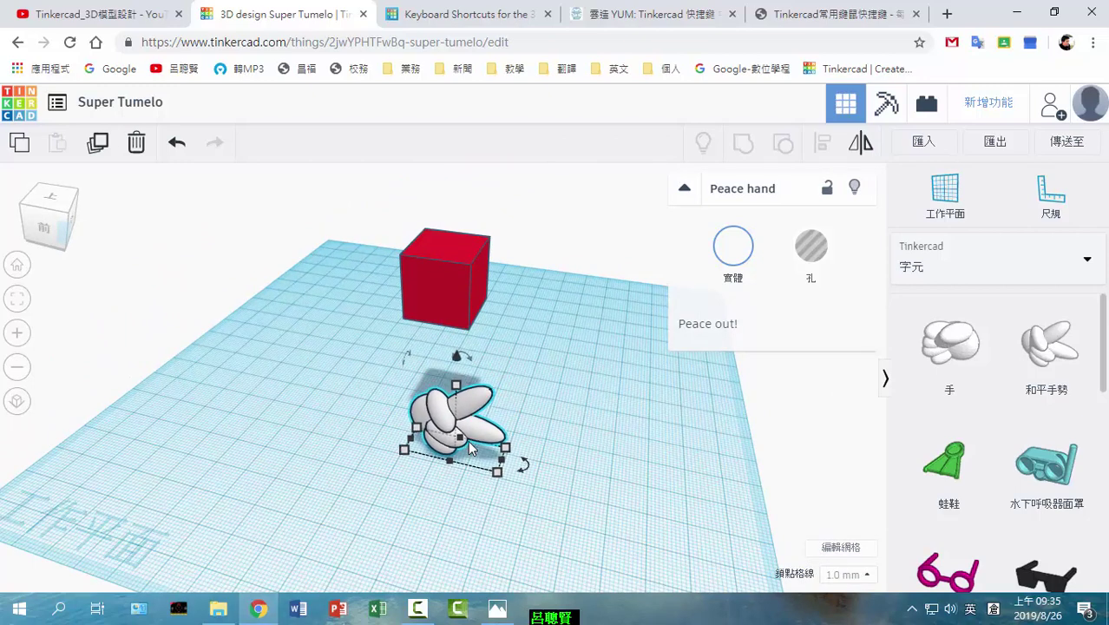
# Step: Shift the peace hand right and left in 1 mm grid steps, finishing to the right of the red box's shadow
pyautogui.press('Right')
pyautogui.press('Right')
pyautogui.press('Left')
pyautogui.press('Left')
pyautogui.press('Left')
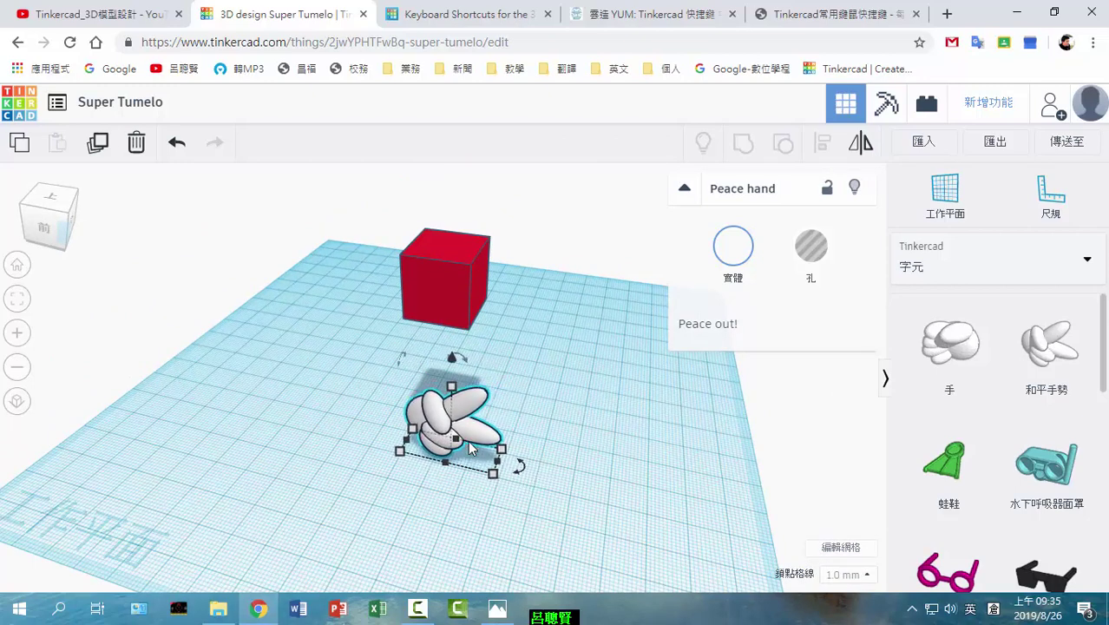
pyautogui.press('Right')
pyautogui.press('Right')
pyautogui.press('Right')
pyautogui.press('Right')
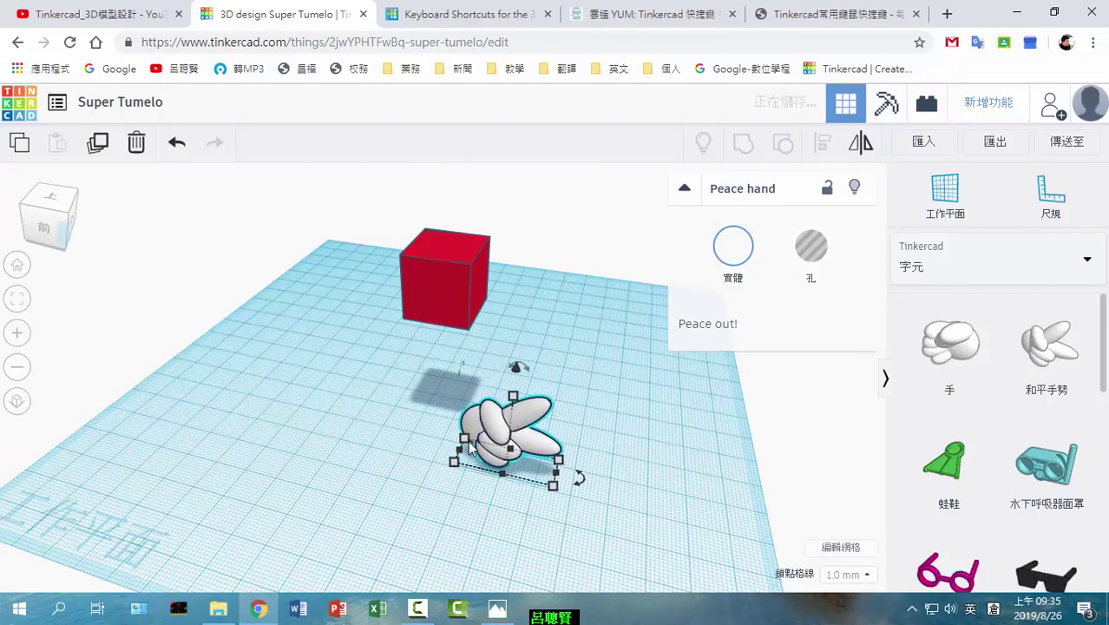
# Step: Raise the peace hand above the workplane to about the height of the red box in 1 mm steps
pyautogui.hotkey('ctrl', 'Up')
pyautogui.hotkey('ctrl', 'Up')
pyautogui.hotkey('ctrl', 'Up')
pyautogui.hotkey('ctrl', 'Up')
pyautogui.hotkey('ctrl', 'Up')
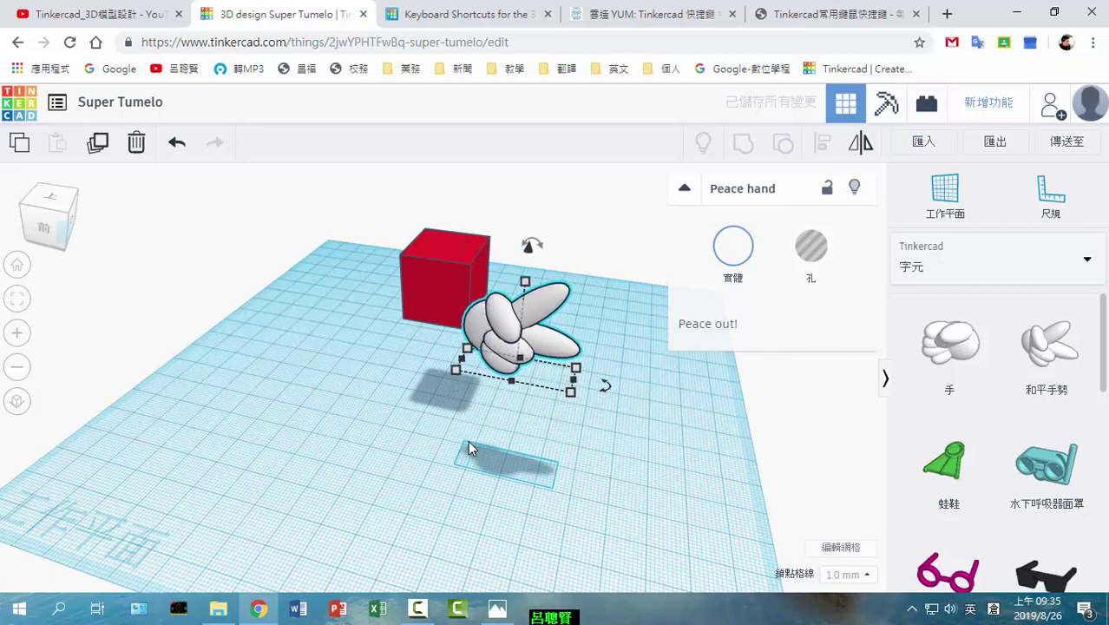
# Step: Lower the peace hand in 1 mm steps until it sits below the workplane
pyautogui.hotkey('ctrl', 'Down')
pyautogui.hotkey('ctrl', 'Down')
pyautogui.hotkey('ctrl', 'Down')
pyautogui.hotkey('ctrl', 'Down')
pyautogui.hotkey('ctrl', 'Down')
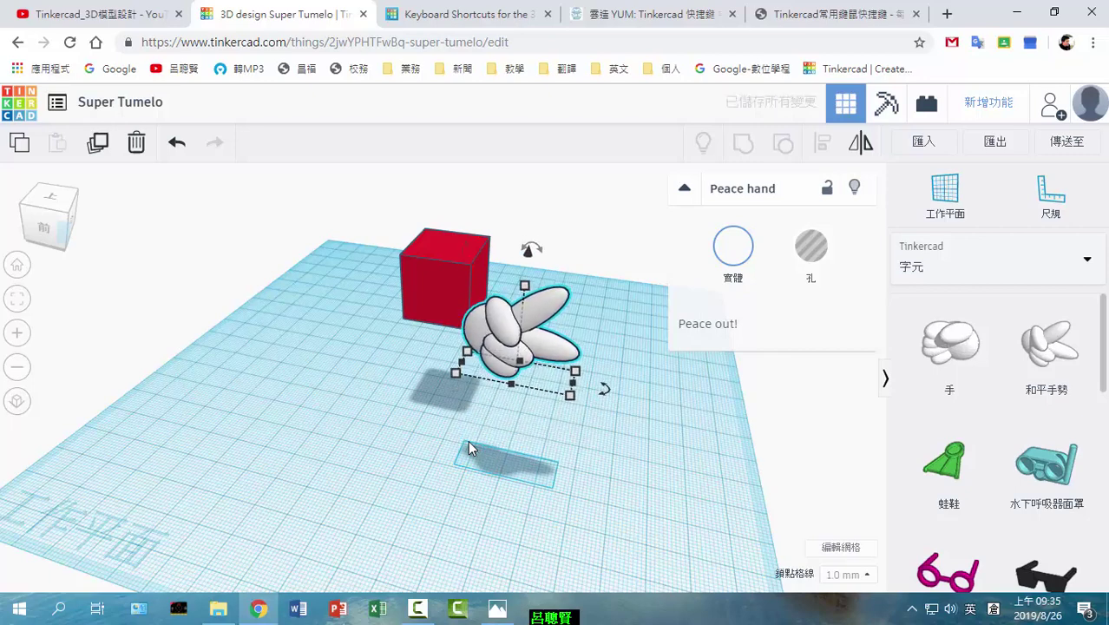
pyautogui.hotkey('ctrl', 'Down')
pyautogui.hotkey('ctrl', 'Down')
pyautogui.hotkey('ctrl', 'Down')
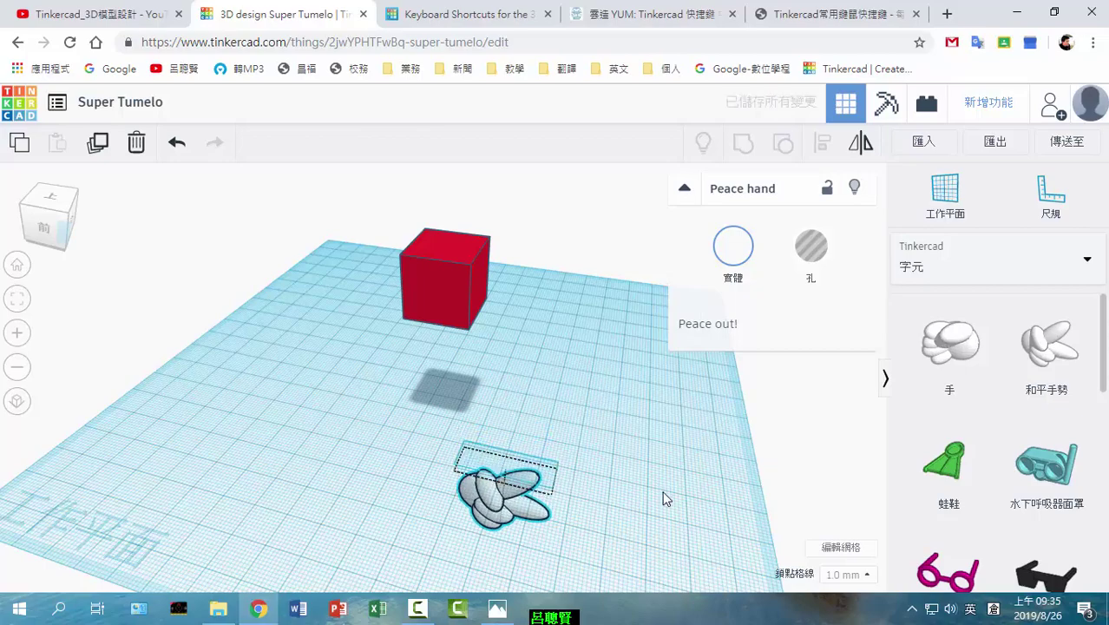
# Step: Raise the peace hand in 1 mm steps from below the workplane until it floats slightly above it
pyautogui.moveTo(663, 495); pyautogui.dragTo(541, 467, button='right')
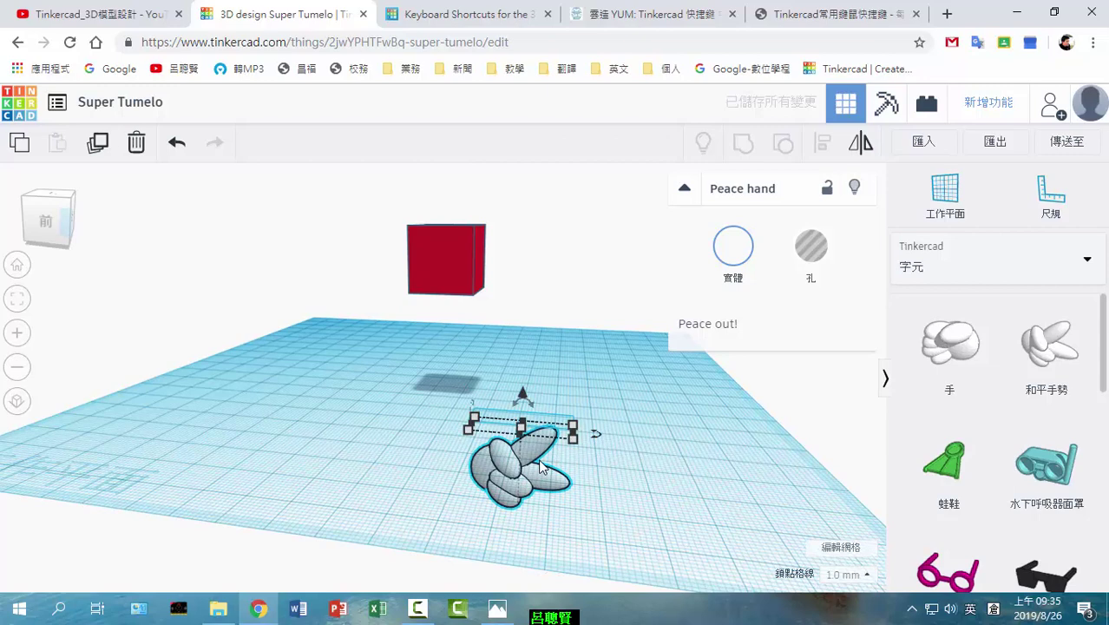
pyautogui.hotkey('ctrl', 'Up')
pyautogui.hotkey('ctrl', 'Up')
pyautogui.hotkey('ctrl', 'Up')
pyautogui.hotkey('ctrl', 'Up')
pyautogui.hotkey('ctrl', 'Up')
pyautogui.hotkey('ctrl', 'Up')
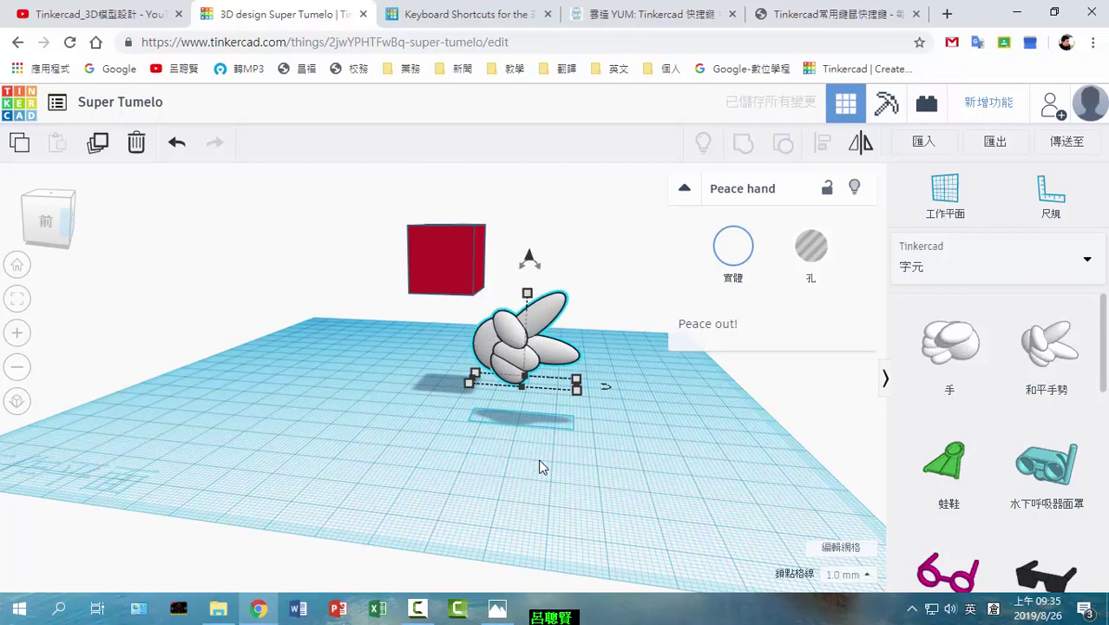
# Step: Switch to the Tinkercad快速鍵.jpg chart in Photos, look up the shortcut for lowering a selected object, and return to Tinkercad in Chrome
pyautogui.click(497, 607)
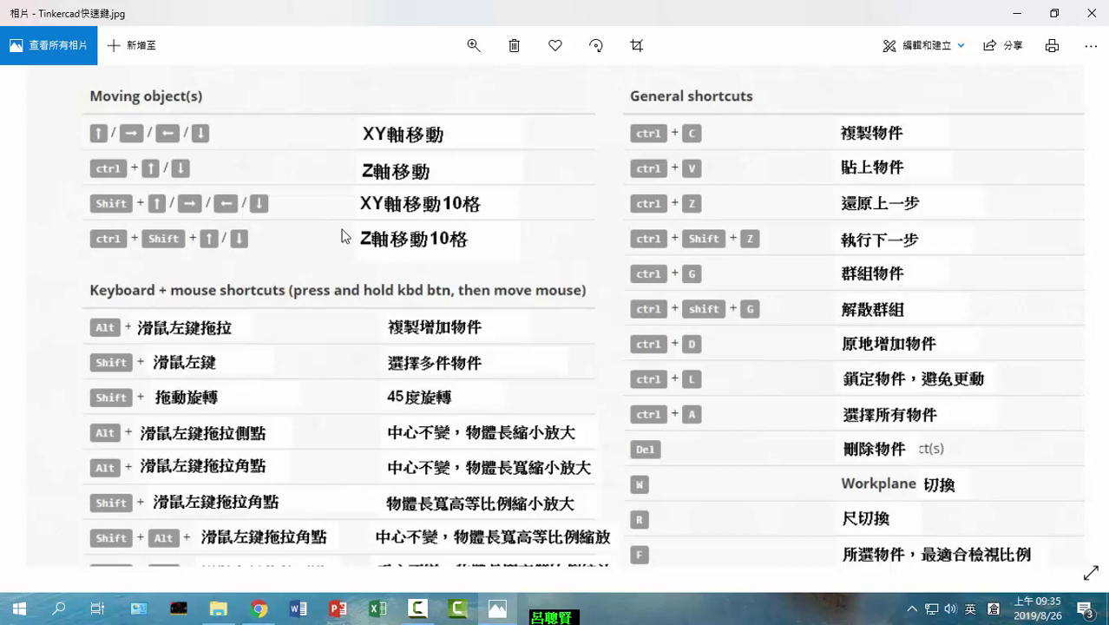
pyautogui.moveTo(830, 458); pyautogui.dragTo(805, 264)
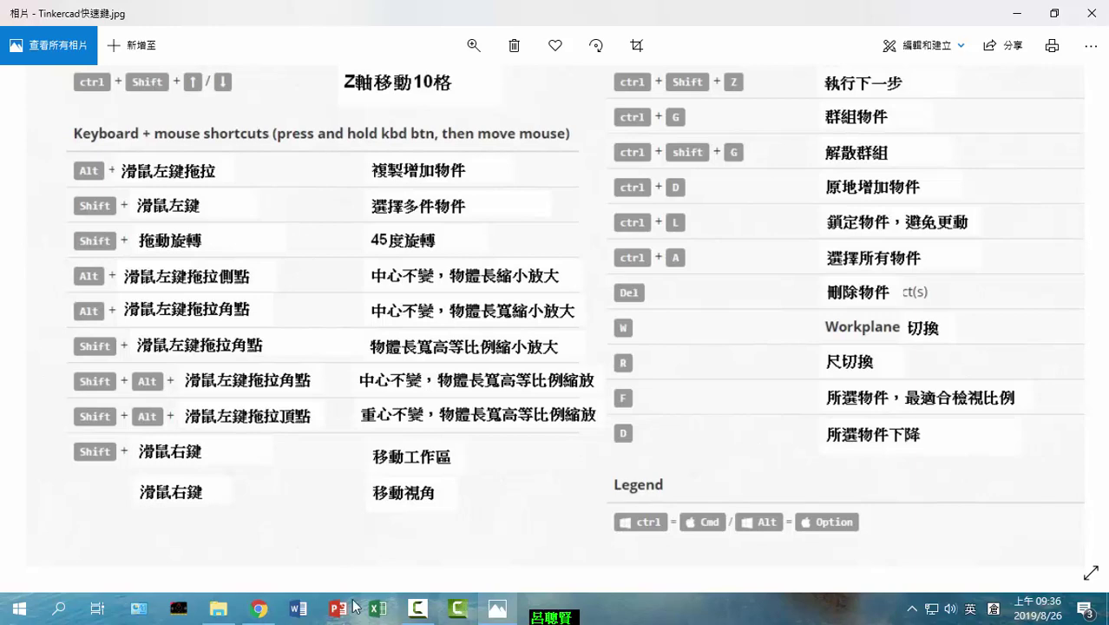
pyautogui.click(258, 609)
# Step: Drop the floating peace hand and the red box straight down onto the workplane
pyautogui.click(518, 353)
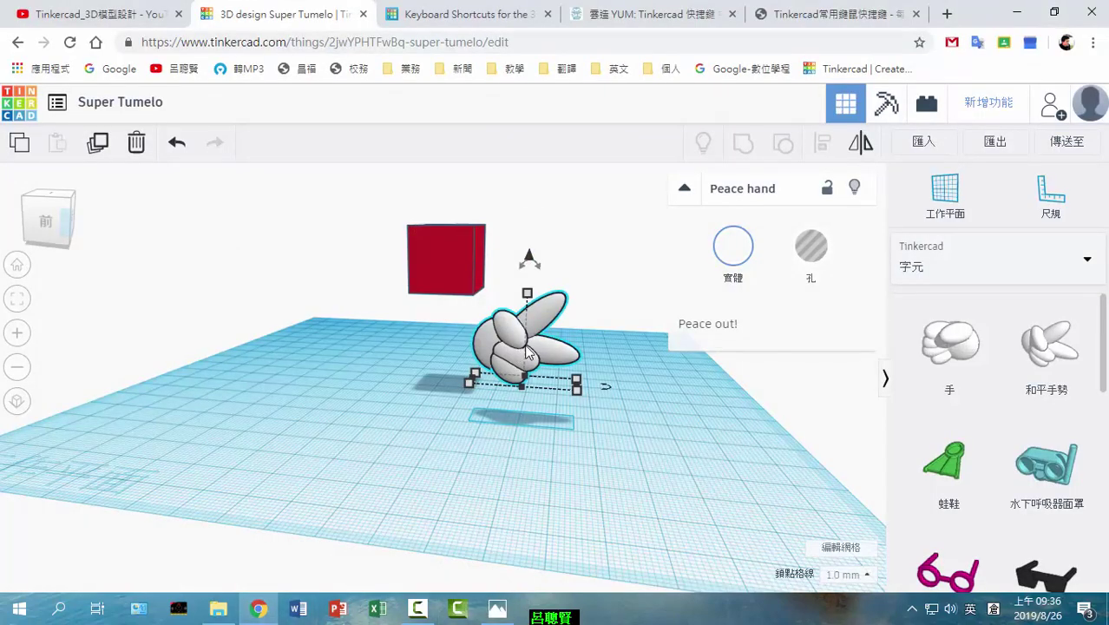
pyautogui.press('d')
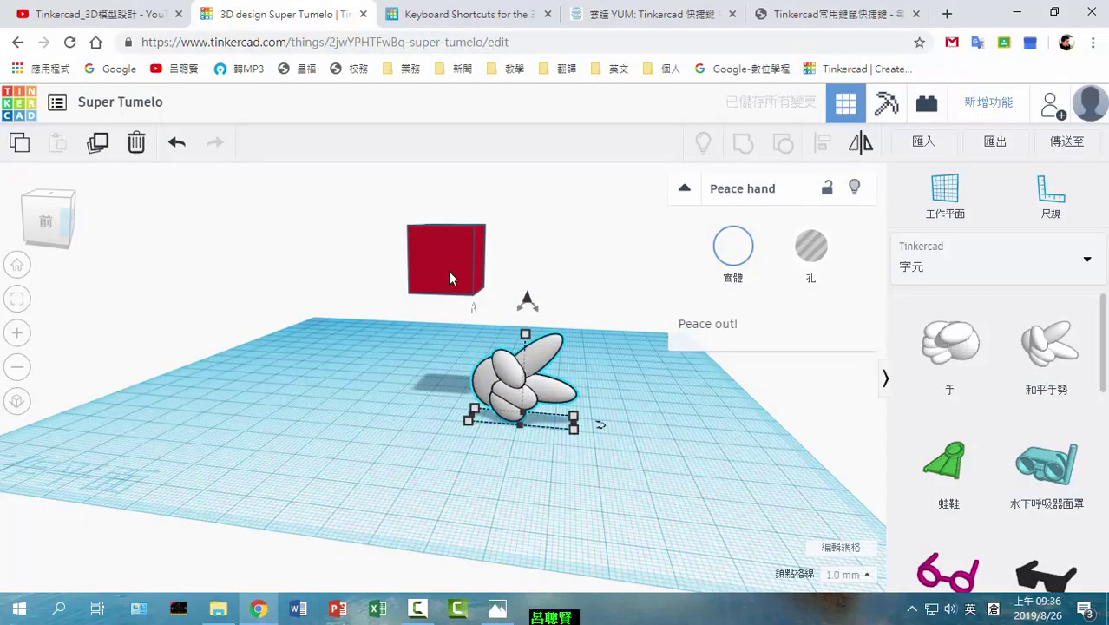
pyautogui.click(435, 263)
pyautogui.press('d')
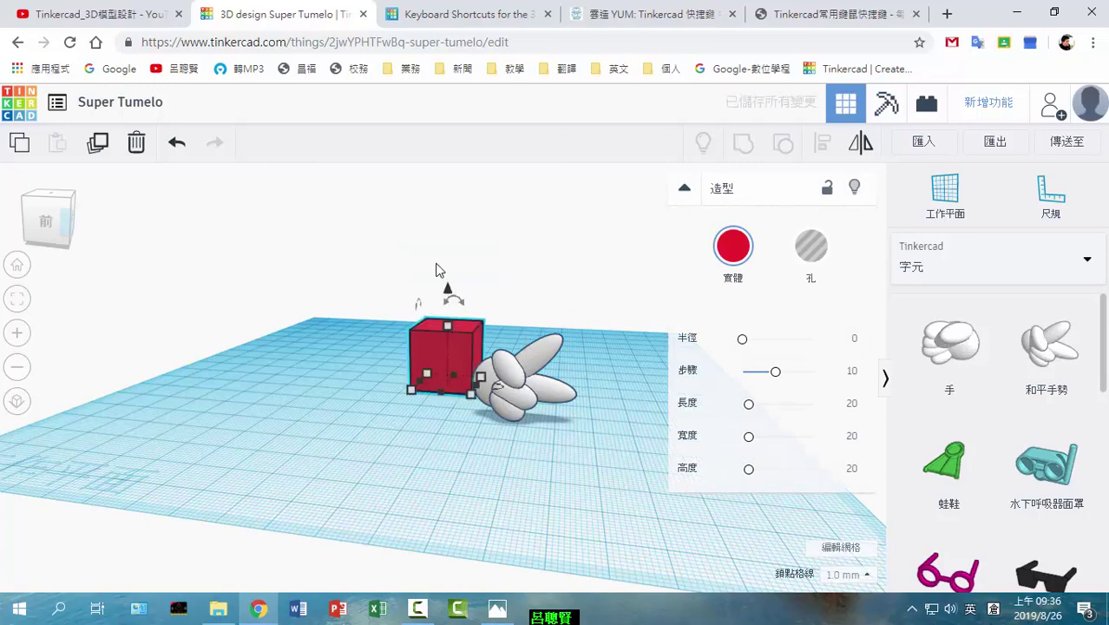